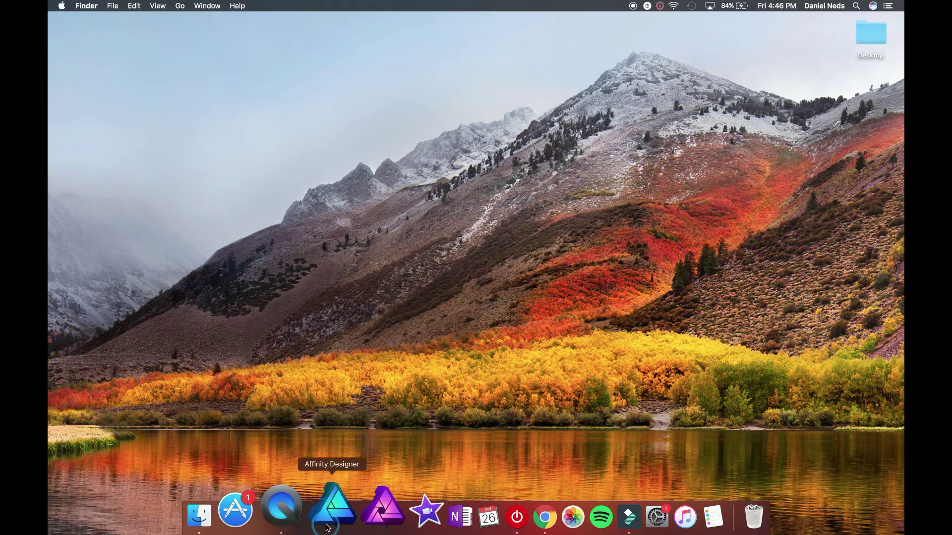
- Launch Affinity Designer and view the featured sample artwork on the welcome panel
left_click(335, 522)
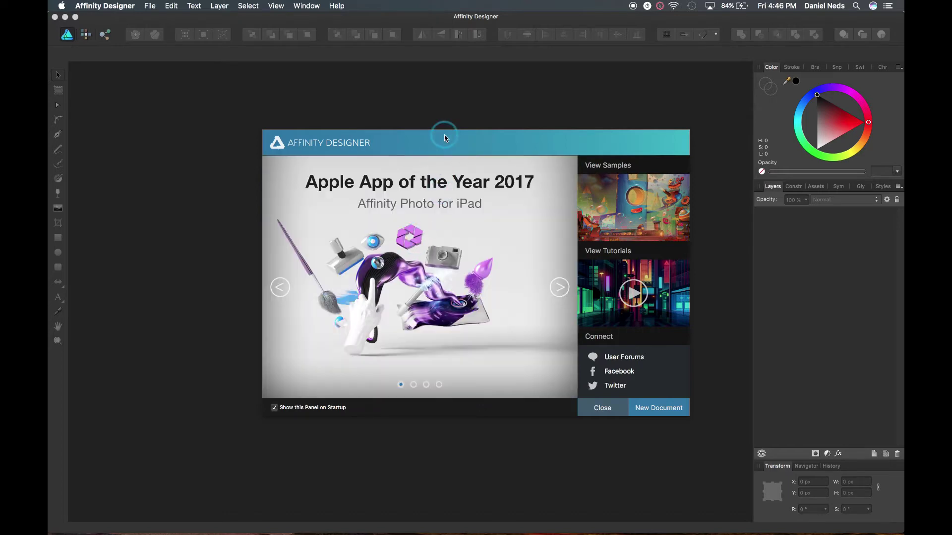
mouse_move(445, 138)
left_mouse_down()
mouse_move(428, 126)
mouse_move(461, 168)
mouse_move(469, 159)
mouse_move(448, 145)
left_mouse_up()
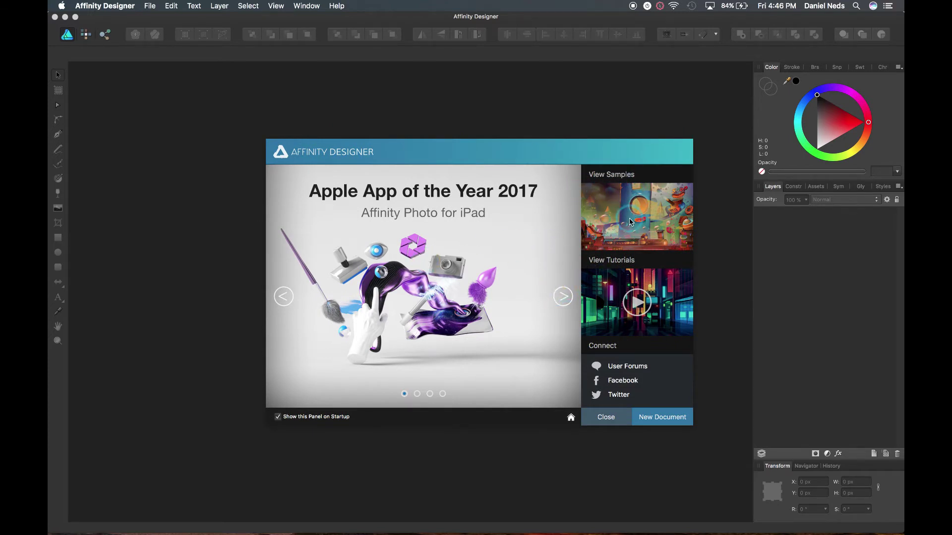
left_click(630, 222)
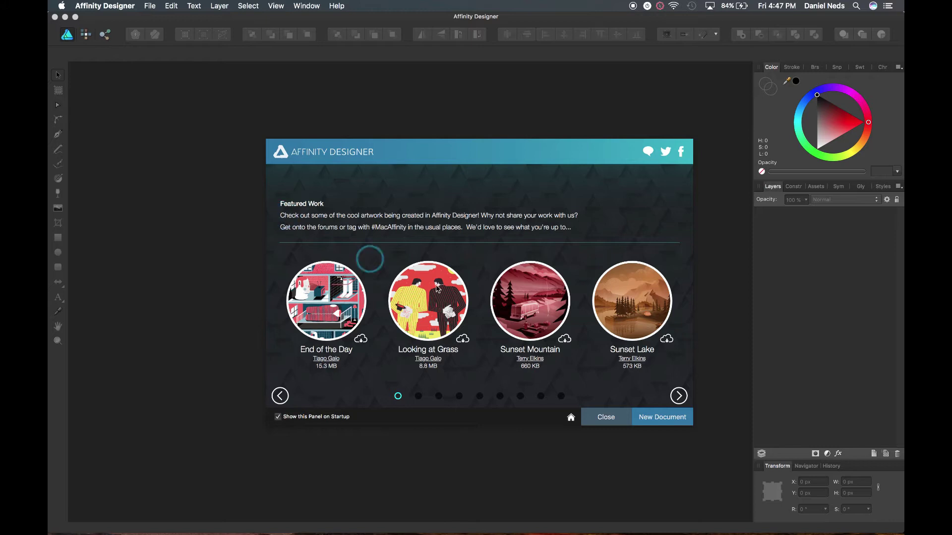
left_click(571, 417)
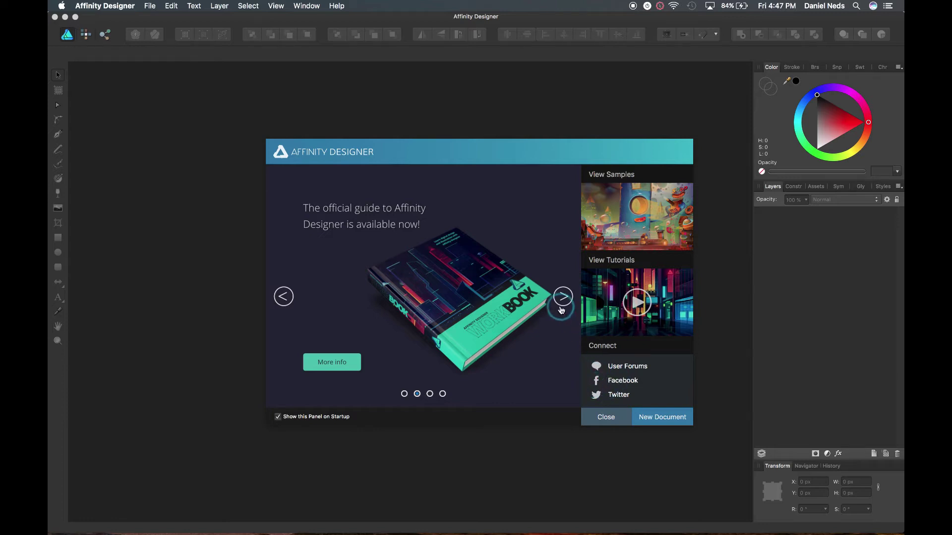
- Step through four slides of the welcome slideshow
left_click(561, 307)
left_click(561, 300)
left_click(562, 298)
left_click(562, 298)
- Close the welcome panel and open Affinity Designer Overview 1.6.jpg from the New Thumnails folder
left_click(618, 421)
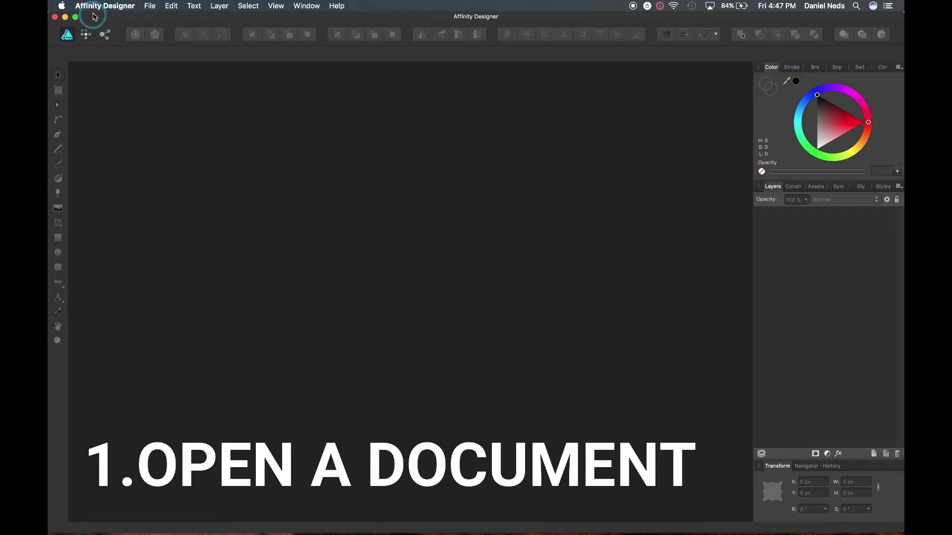
left_click(151, 6)
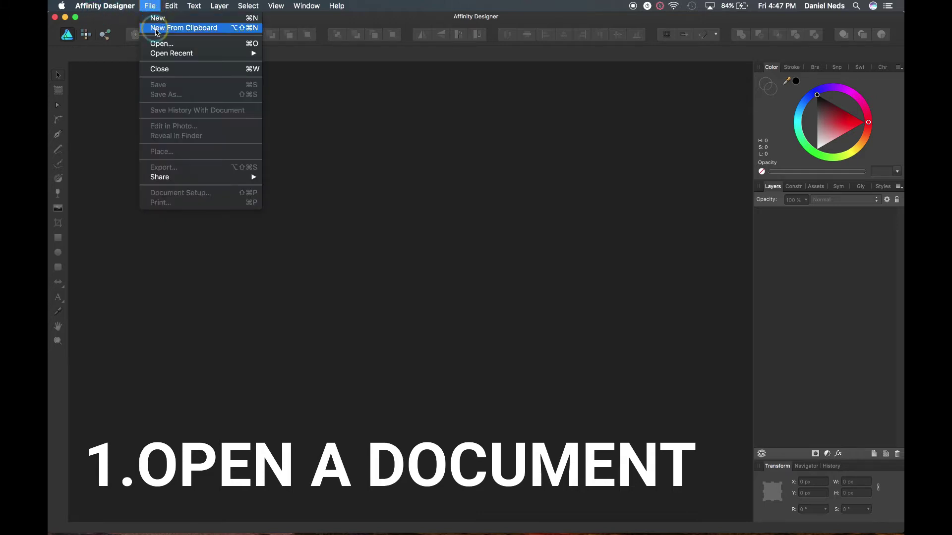
left_click(158, 43)
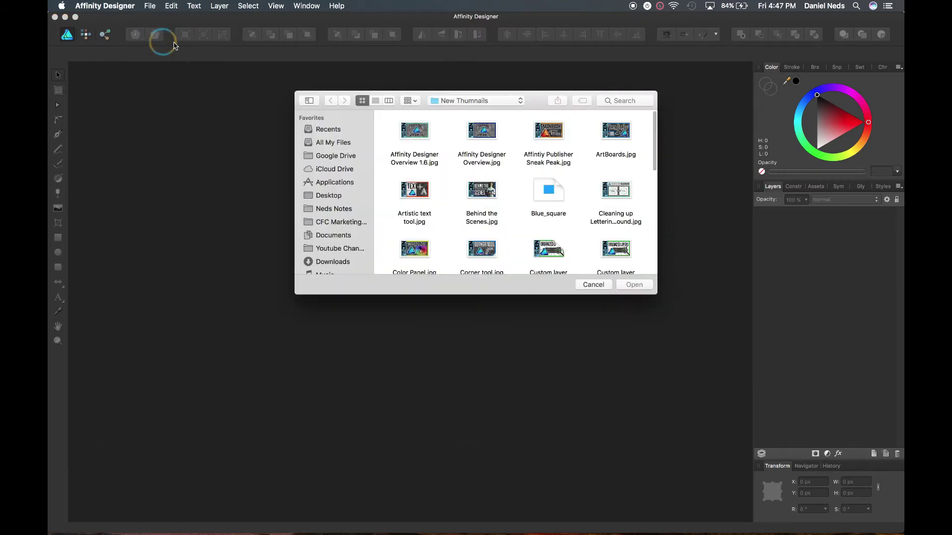
left_click(419, 134)
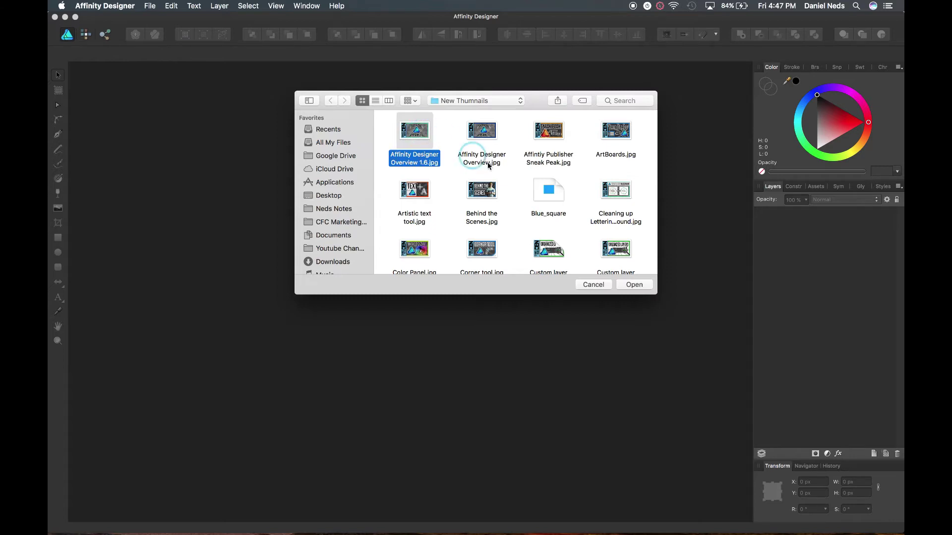
left_click(630, 285)
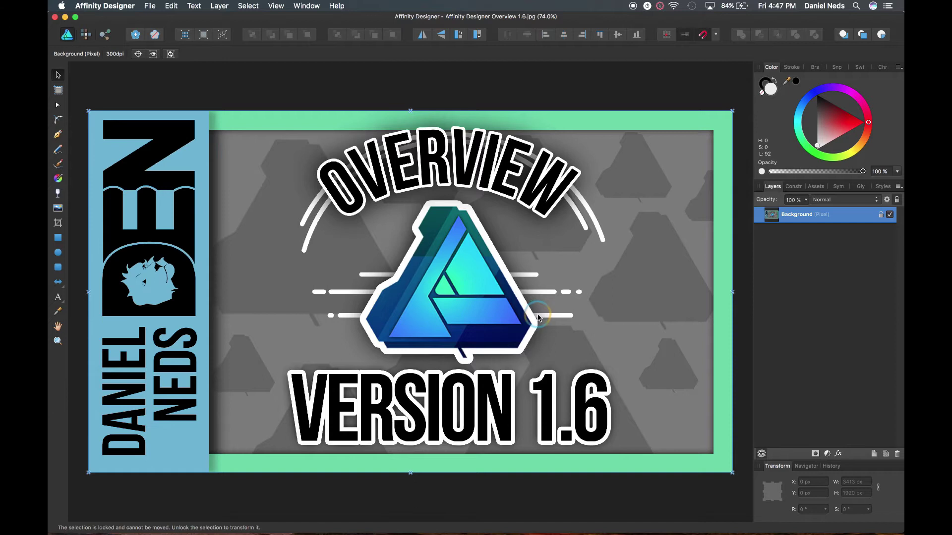
scroll(538, 318, "up", 5)
scroll(538, 317, "down", 4)
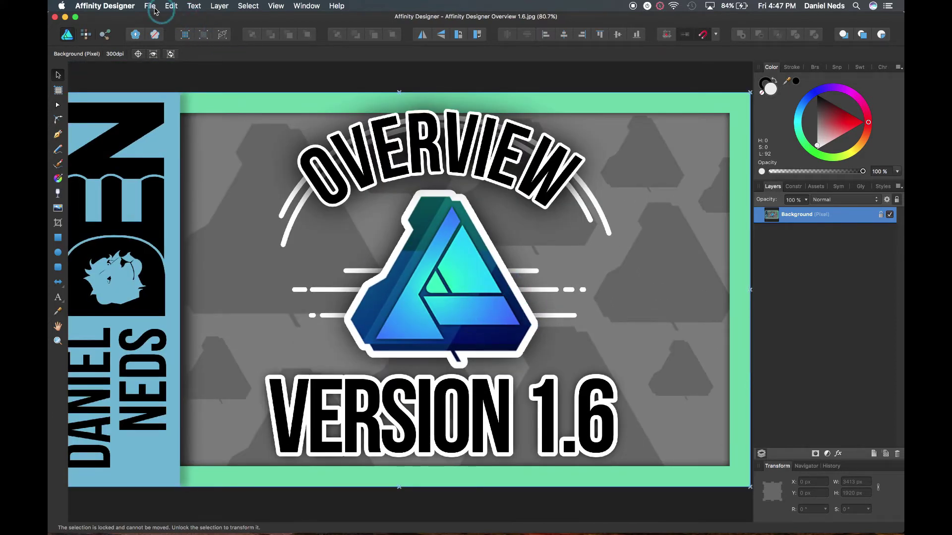
left_click(150, 6)
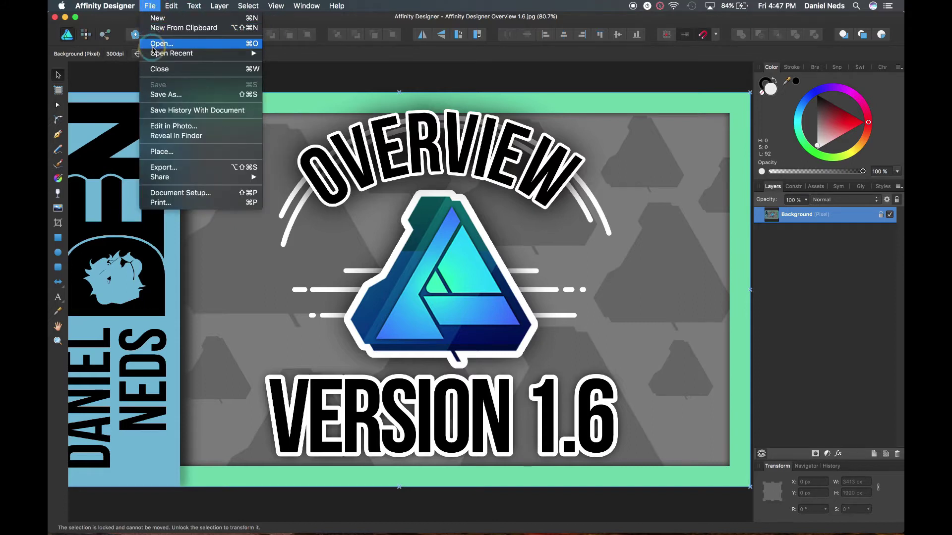
left_click(237, 48)
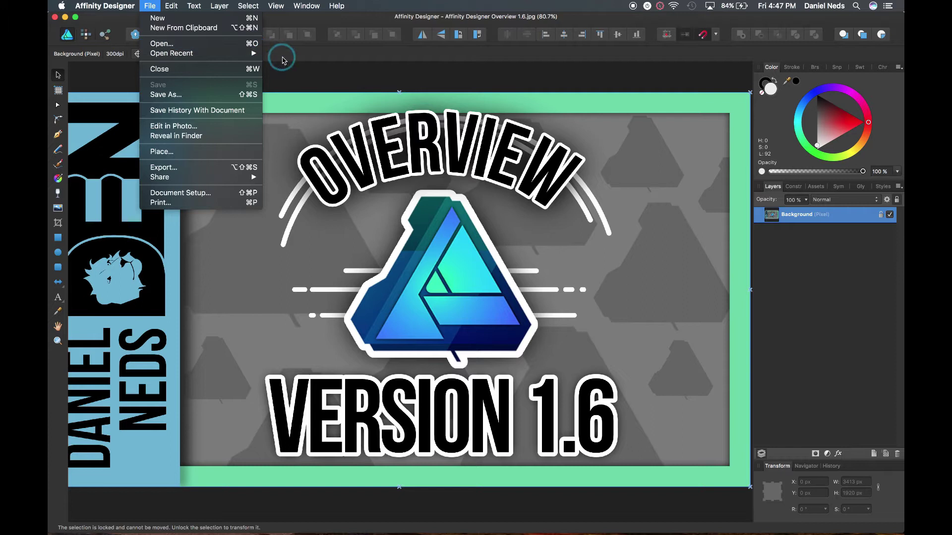
left_click(459, 87)
left_click(493, 322)
left_click(477, 101)
scroll(476, 101, "down", 5)
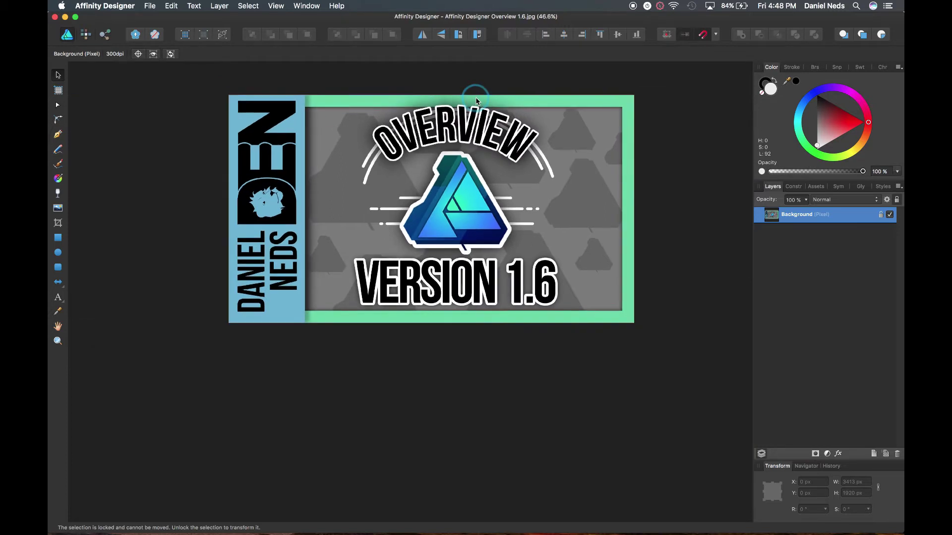
scroll(476, 101, "up", 3)
scroll(476, 99, "down", 3)
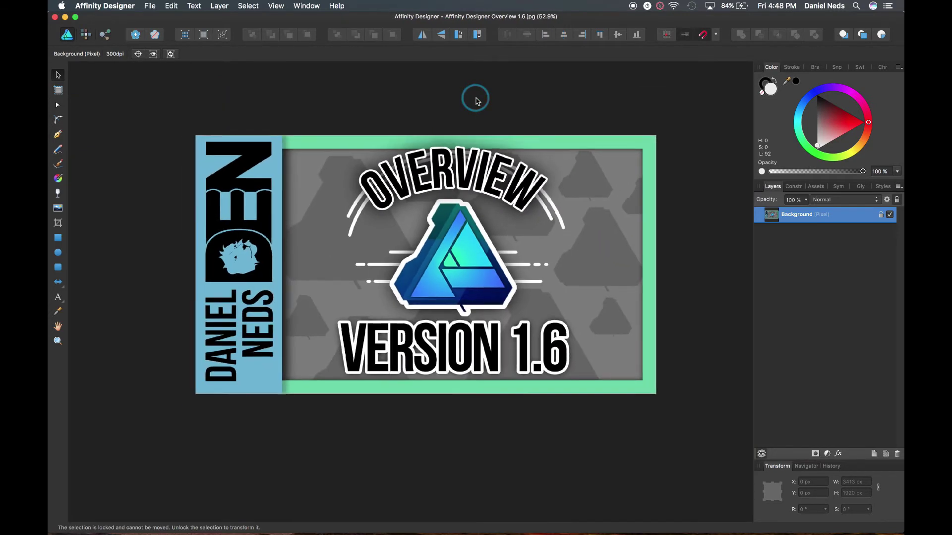
left_click(507, 208)
scroll(507, 208, "down", 1)
left_click(448, 132)
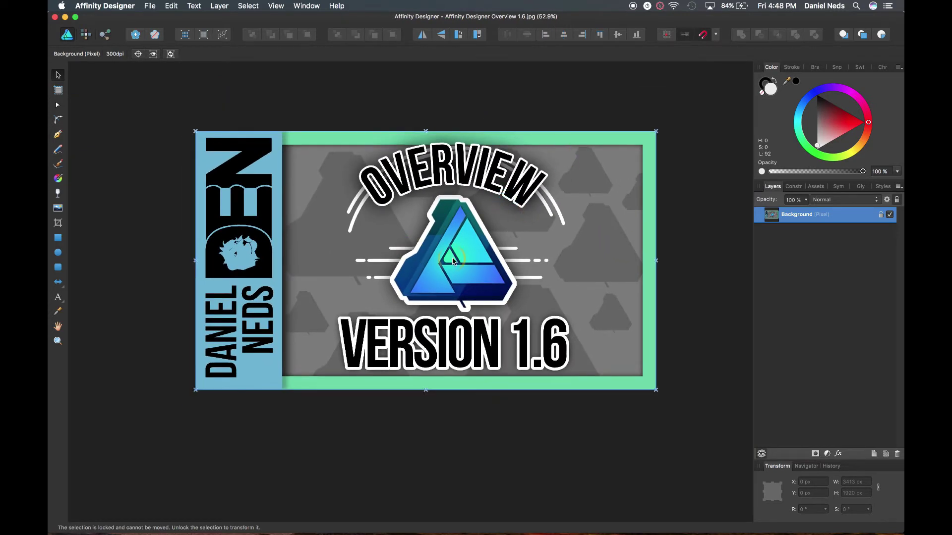
left_click(409, 256)
scroll(422, 286, "up", 2)
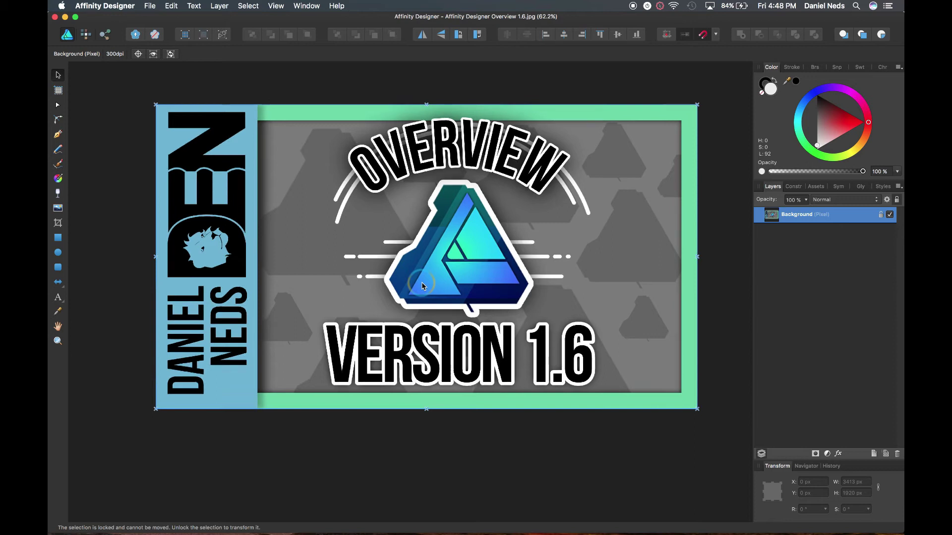
scroll(421, 282, "up", 2)
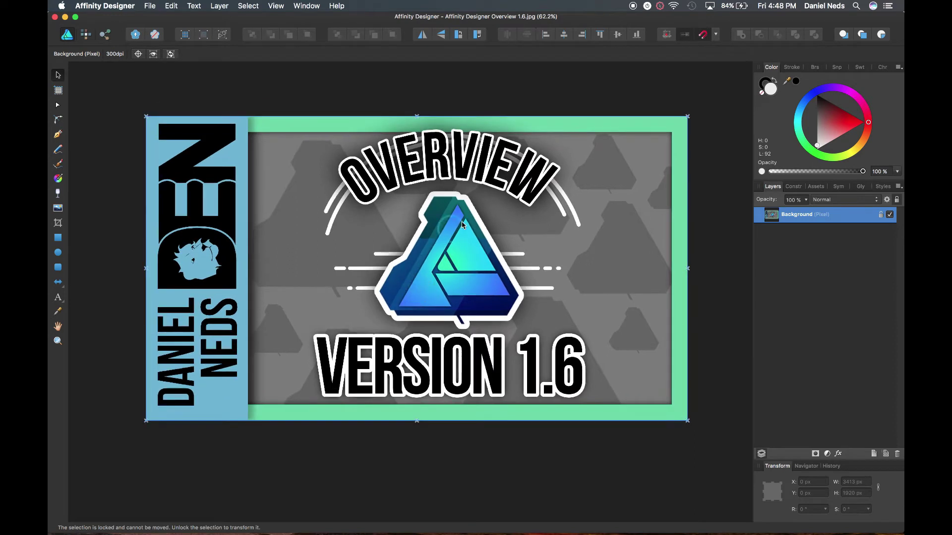
left_click(533, 415)
left_click(149, 3)
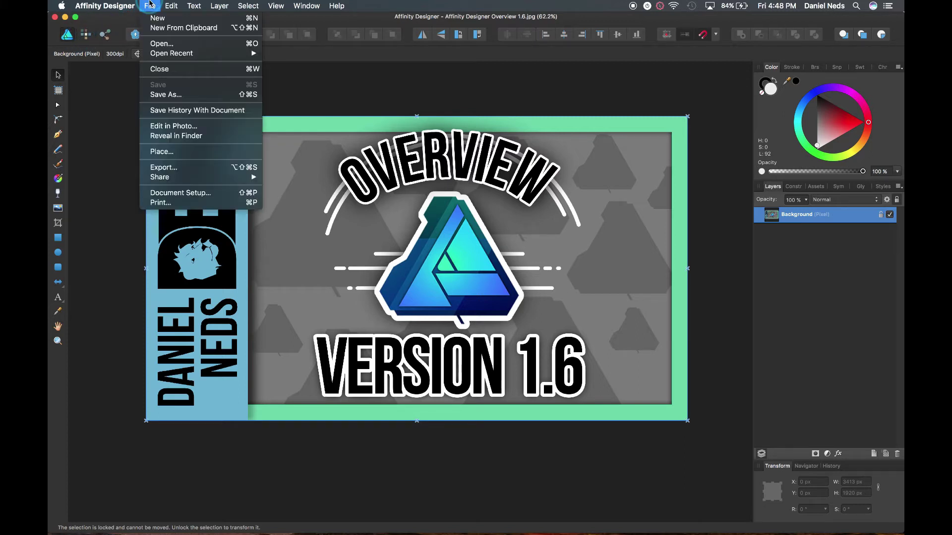
mouse_move(173, 4)
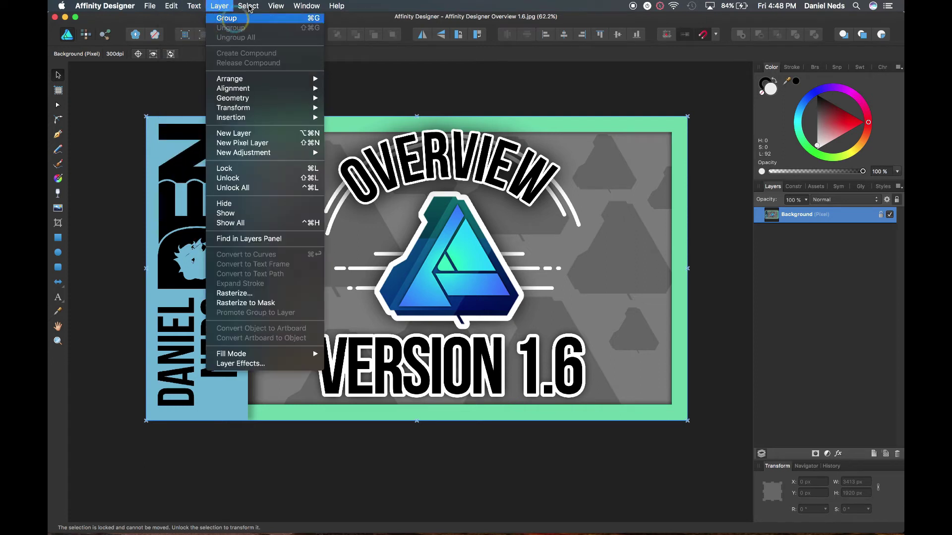
mouse_move(256, 4)
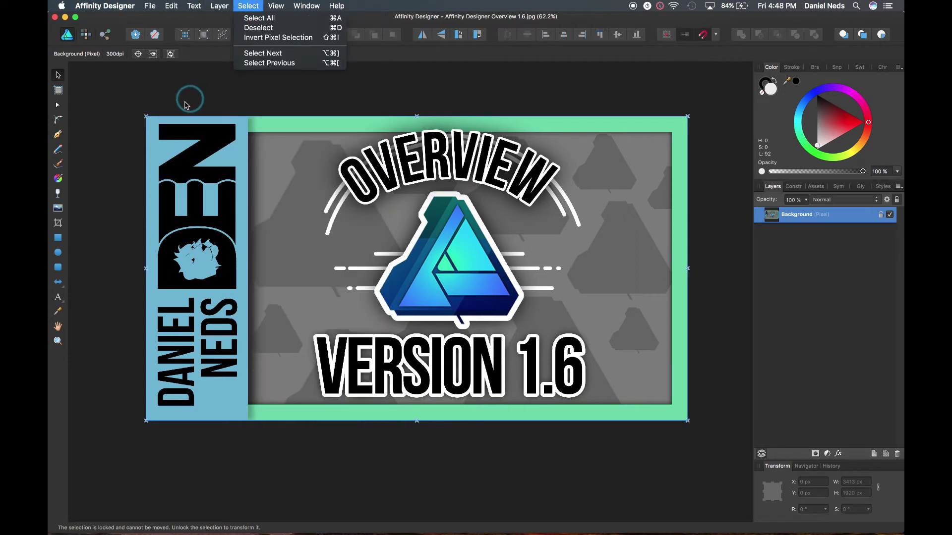
left_click(110, 82)
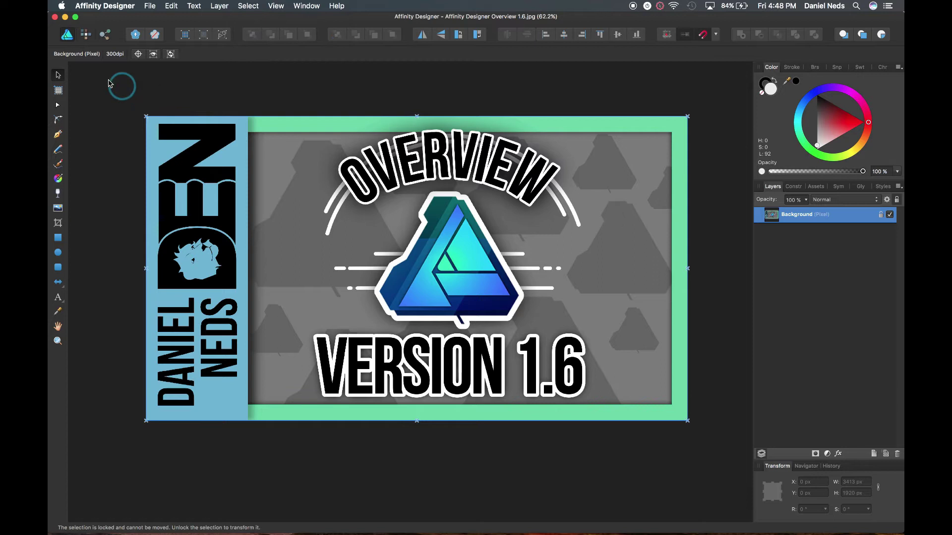
left_click(103, 45)
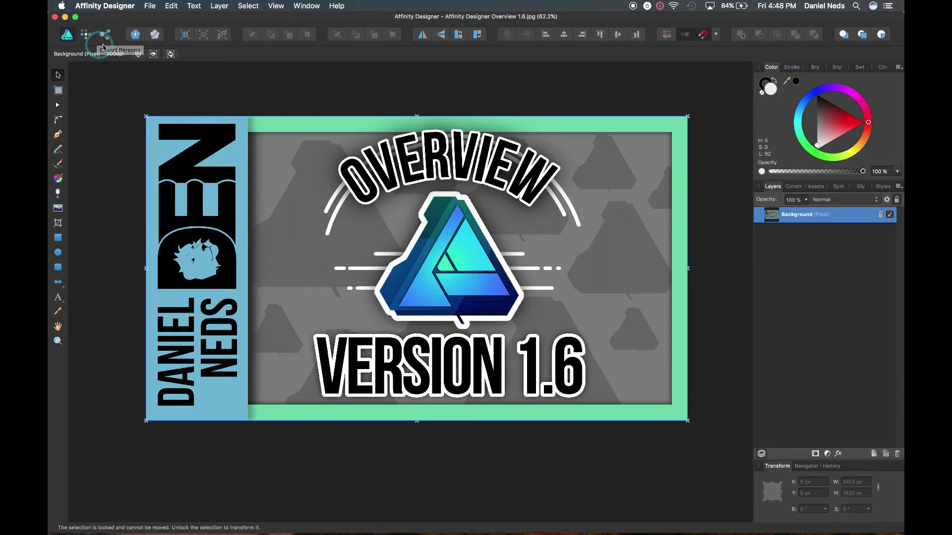
left_click(70, 42)
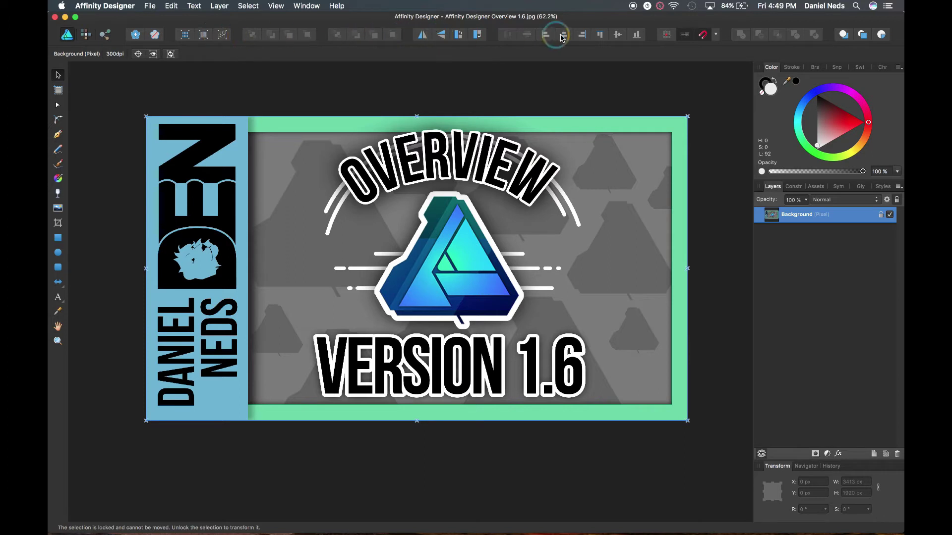
right_click(493, 36)
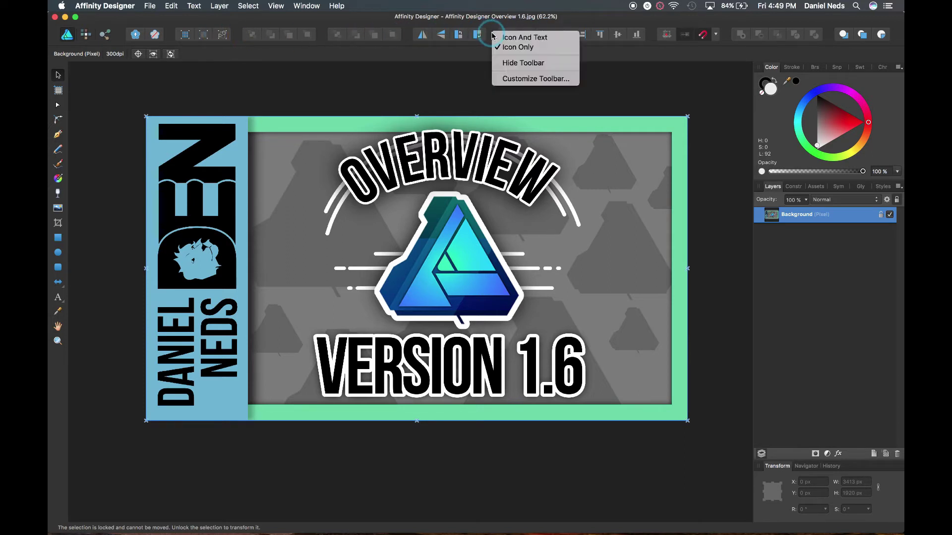
left_click(504, 80)
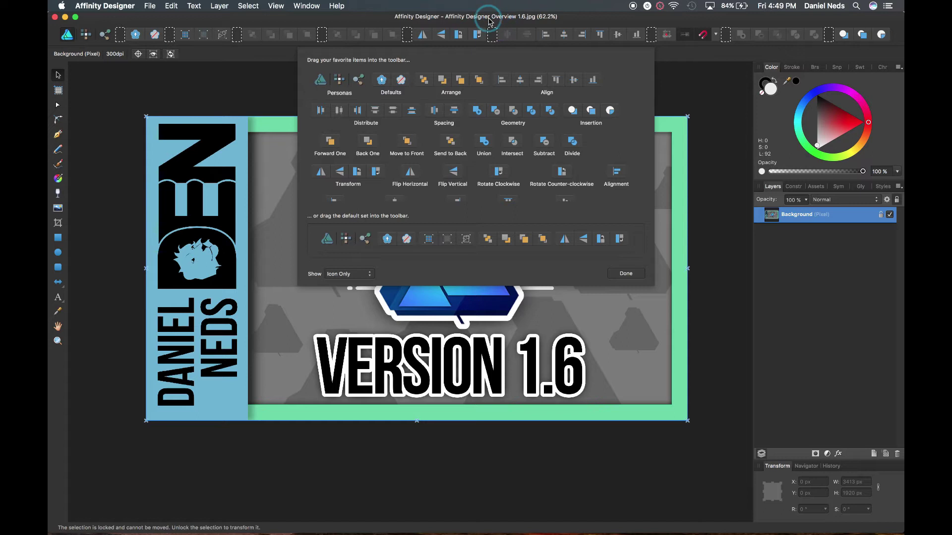
scroll(437, 124, "down", 3)
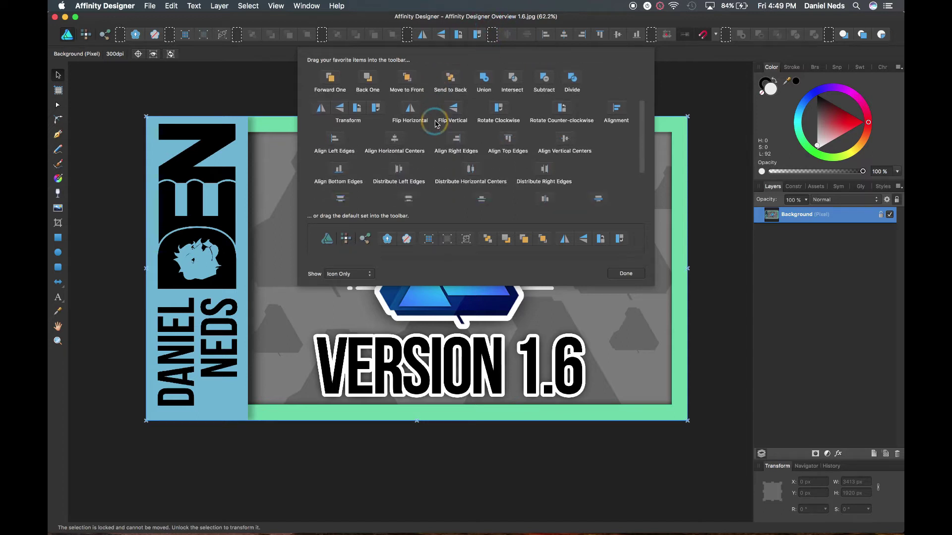
scroll(436, 124, "up", 5)
scroll(436, 124, "down", 4)
scroll(436, 124, "up", 5)
scroll(436, 124, "down", 4)
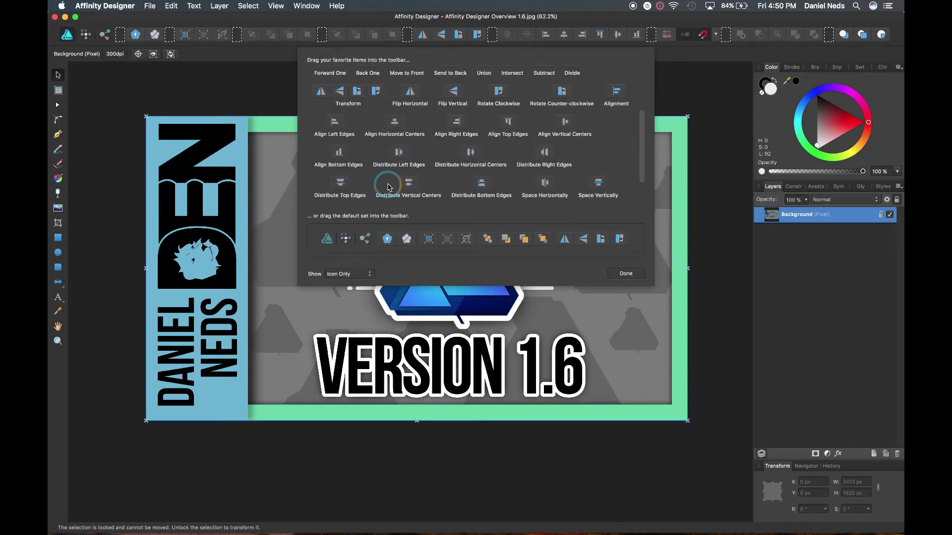
scroll(388, 187, "down", 2)
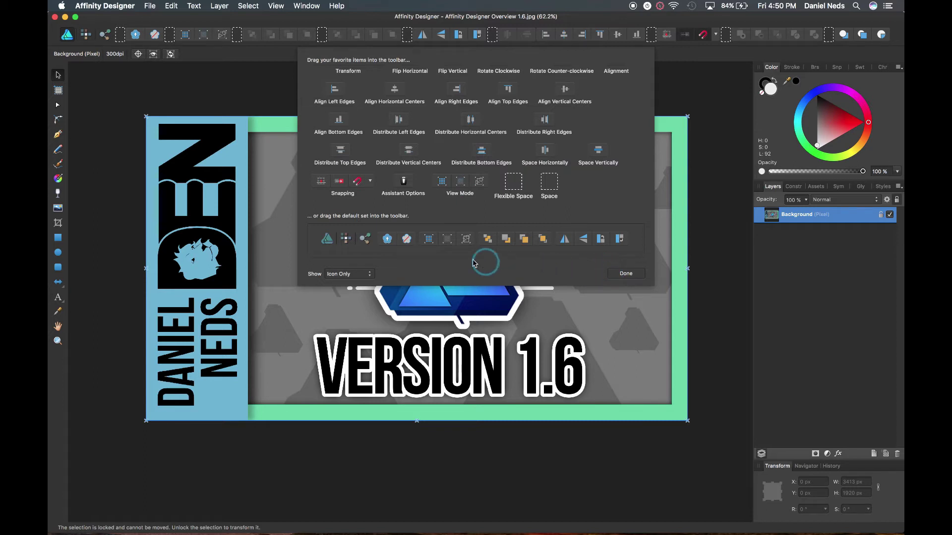
left_click(360, 276)
left_click(361, 276)
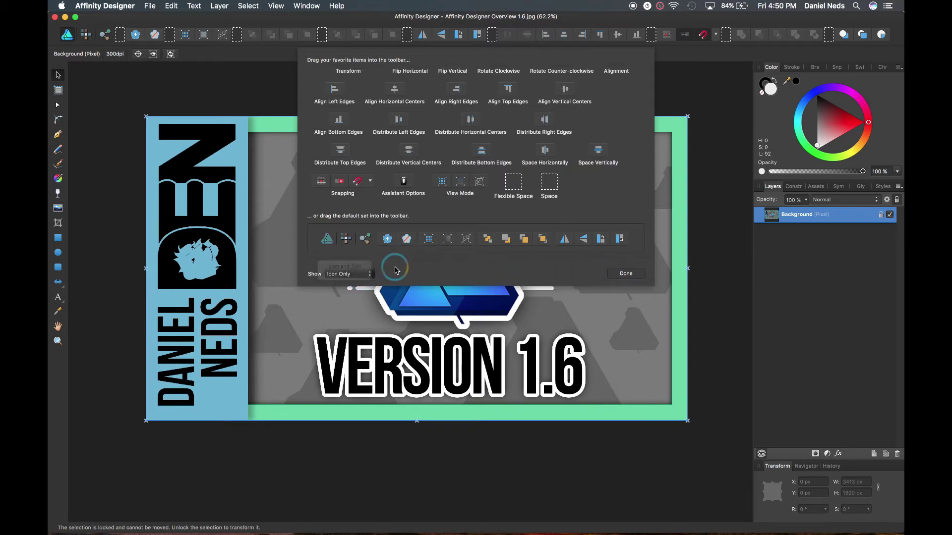
left_click(640, 275)
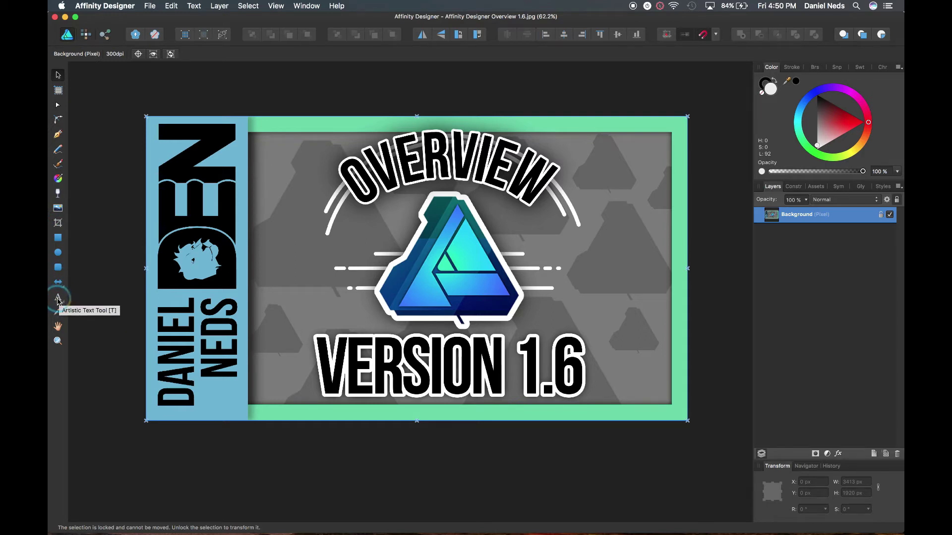
- Select the Artistic Text Tool, then open the View menu
left_click(58, 298)
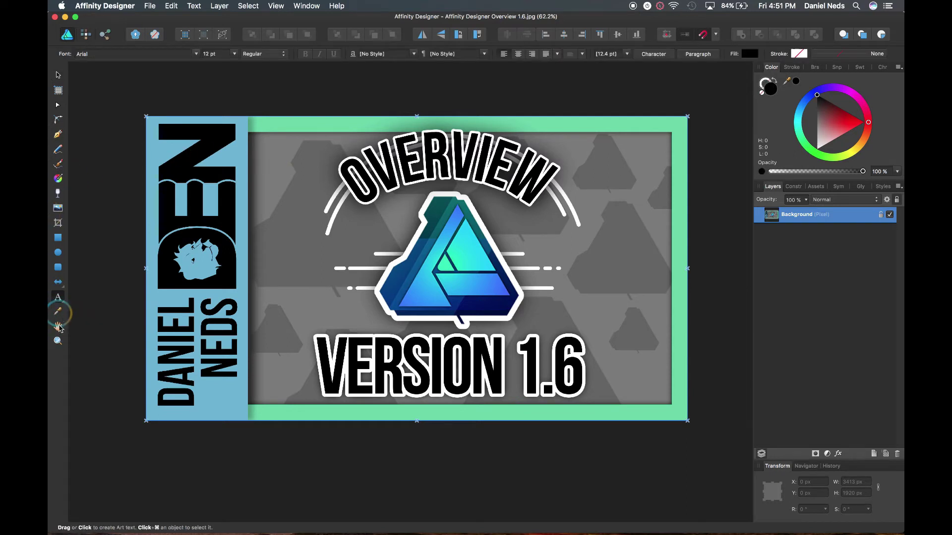
left_click(278, 6)
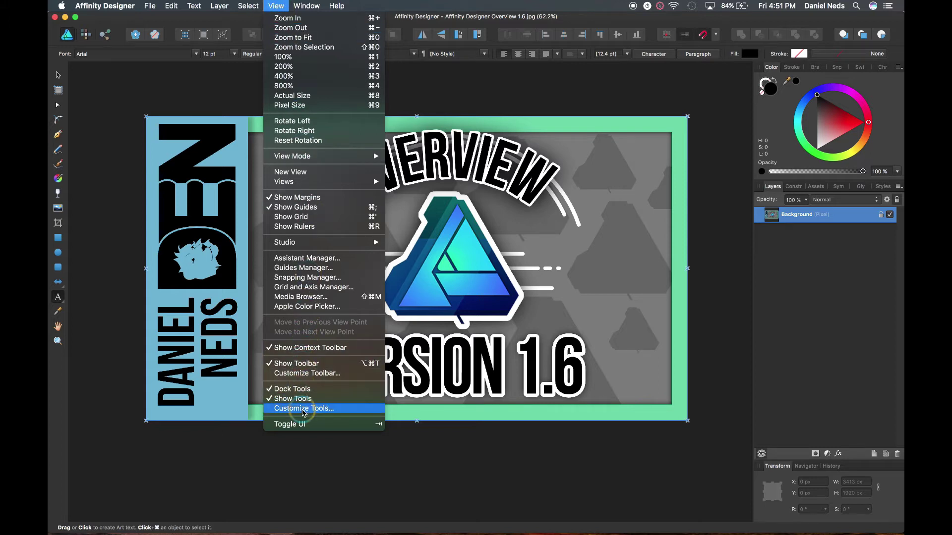
- Add a shape tool and the Artboard tool to the toolbox and lay it out in 4 columns
left_click(304, 408)
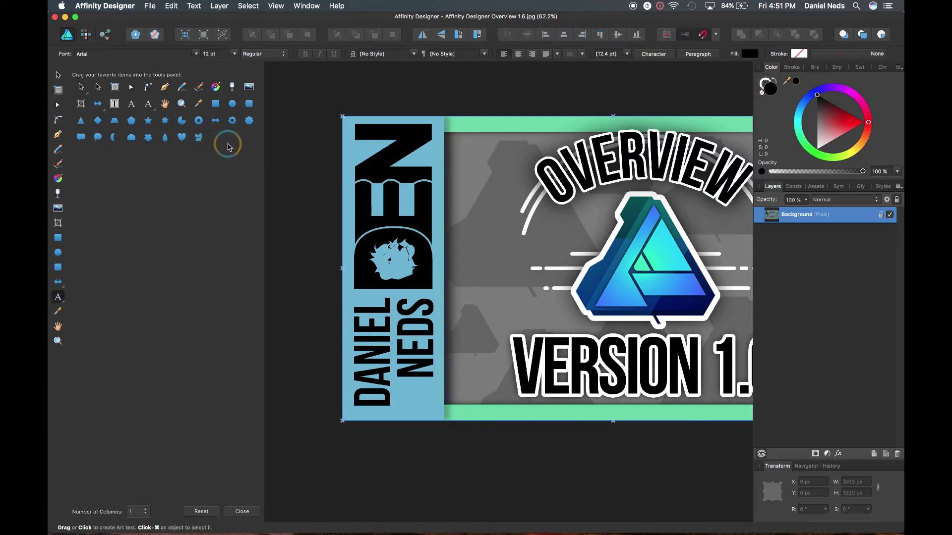
left_click_drag(221, 143, 56, 236)
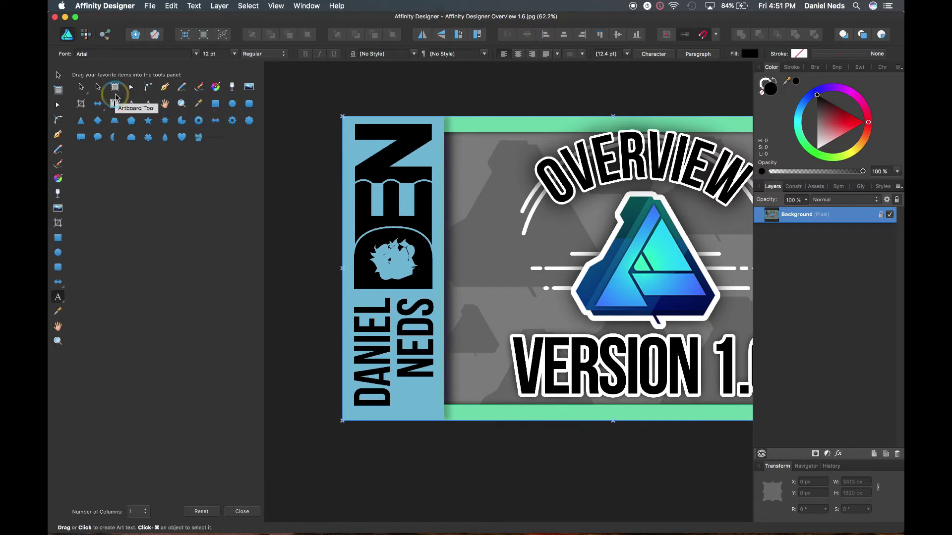
left_click_drag(119, 97, 66, 211)
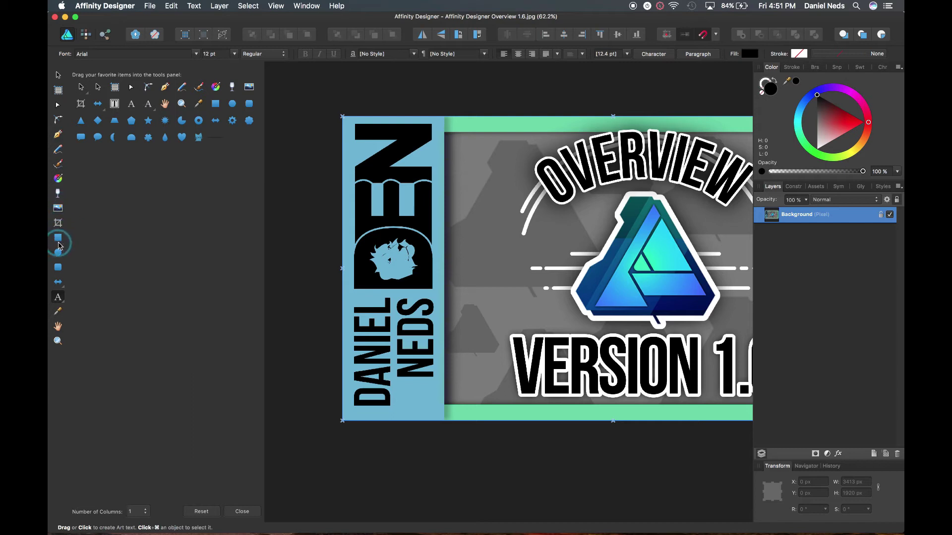
mouse_move(58, 244)
left_mouse_down()
mouse_move(57, 173)
mouse_move(55, 265)
mouse_move(59, 238)
left_mouse_up()
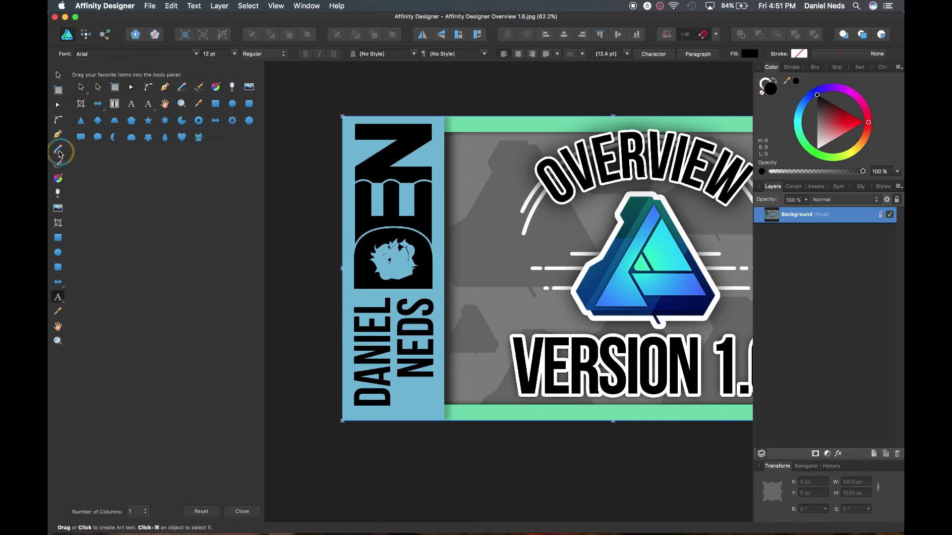
left_click(147, 511)
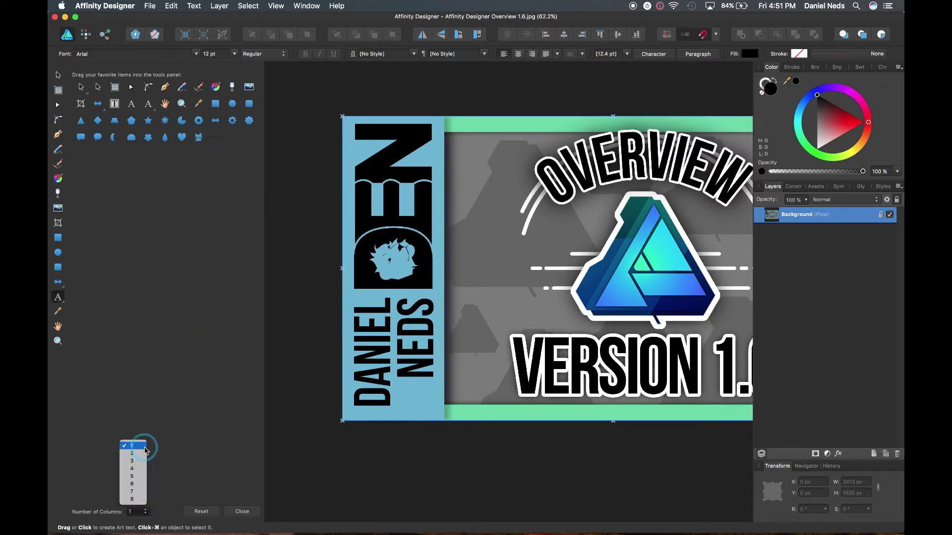
left_click(140, 469)
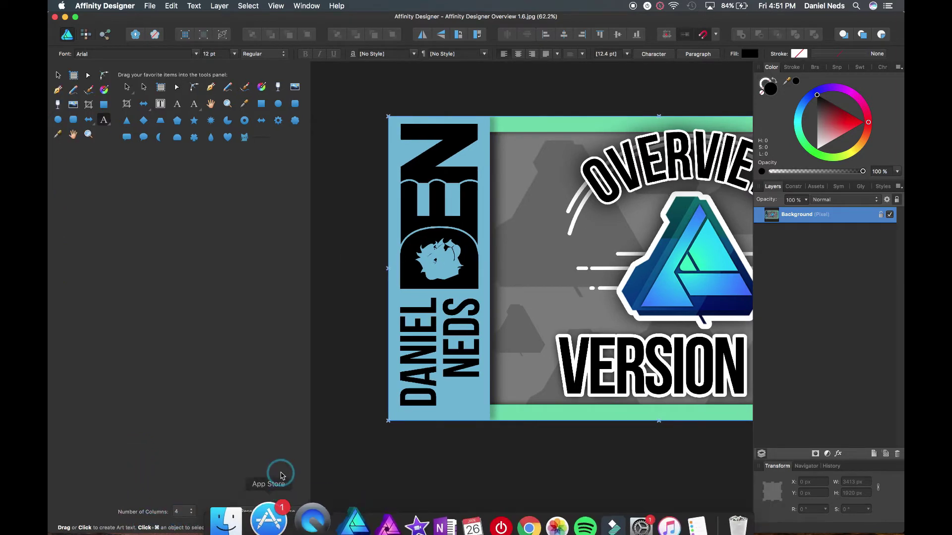
left_click(288, 511)
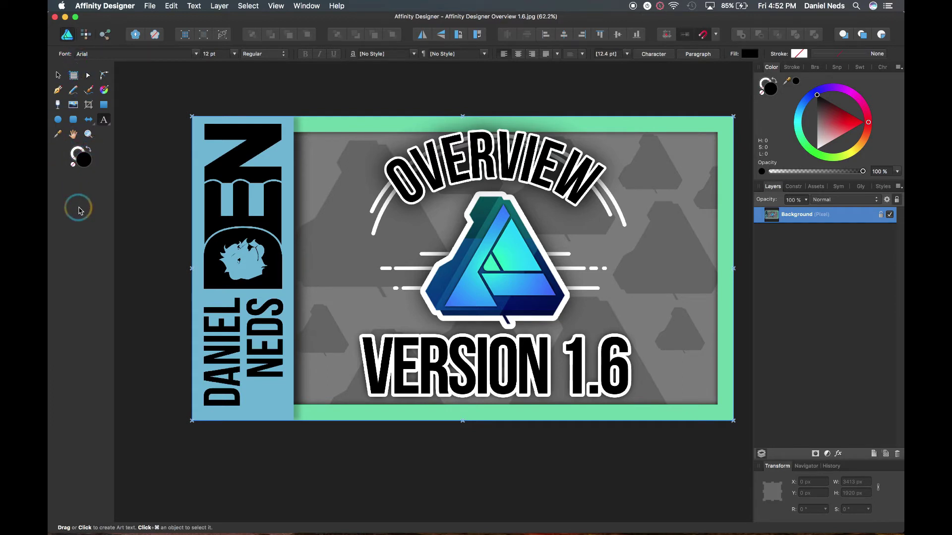
- Return the toolbox to a single column in Customize Tools
left_click(272, 5)
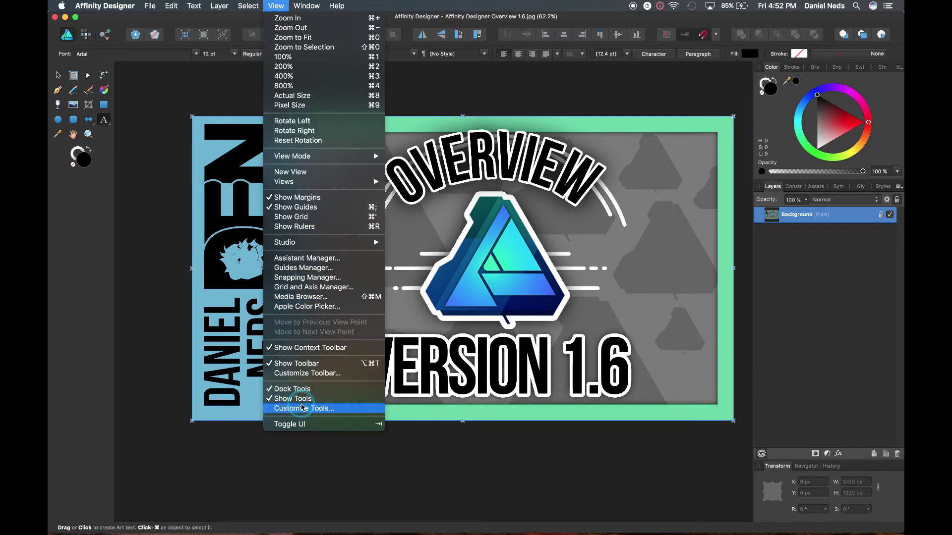
left_click(304, 408)
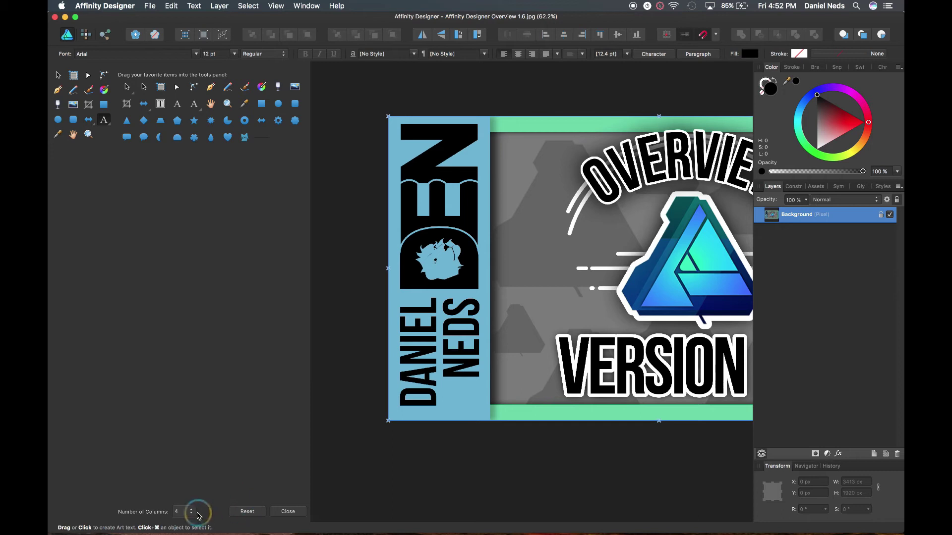
left_click(190, 511)
left_click(178, 489)
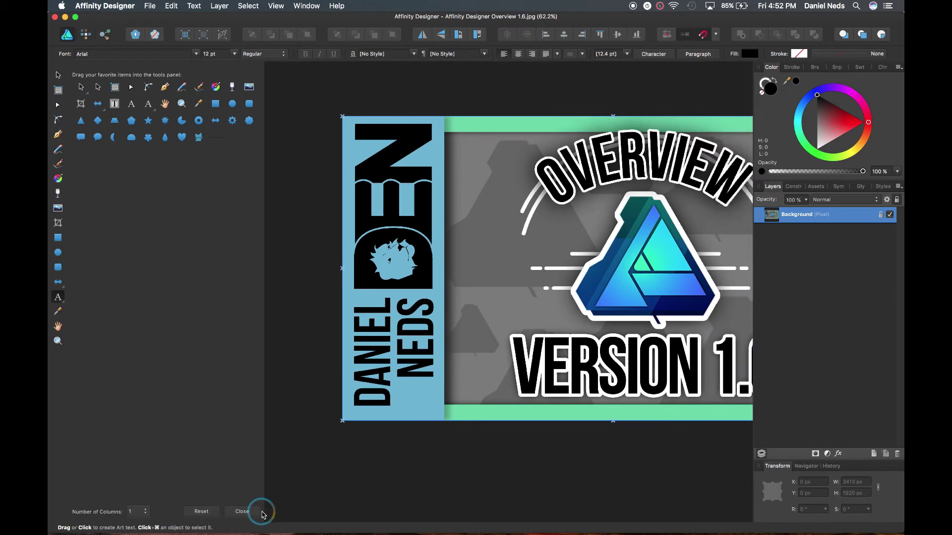
left_click(241, 510)
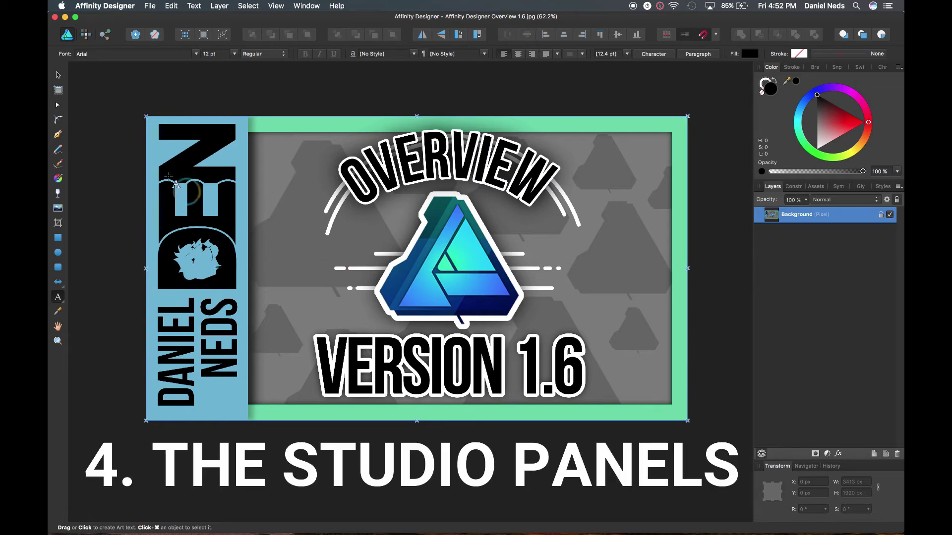
- Select the Move Tool and show the Effects panel via View > Studio
left_click(58, 75)
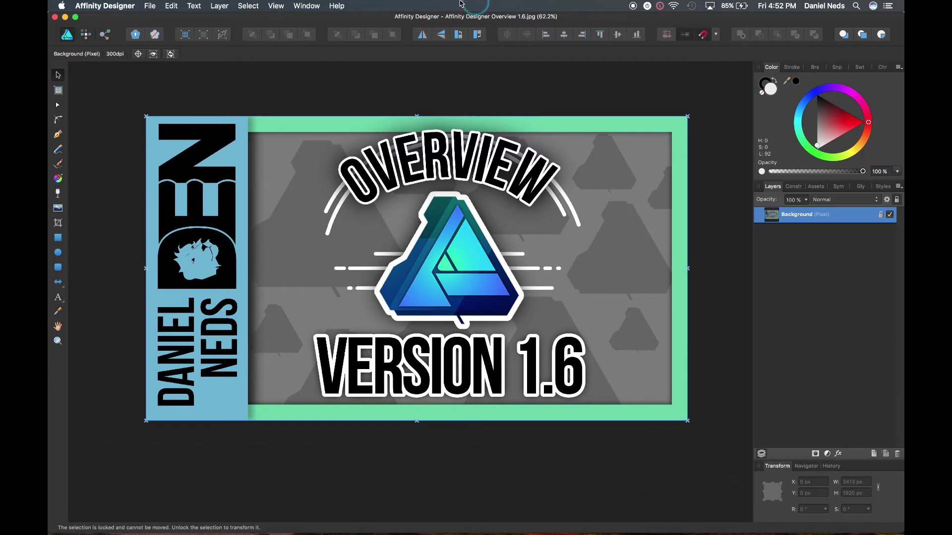
left_click(278, 6)
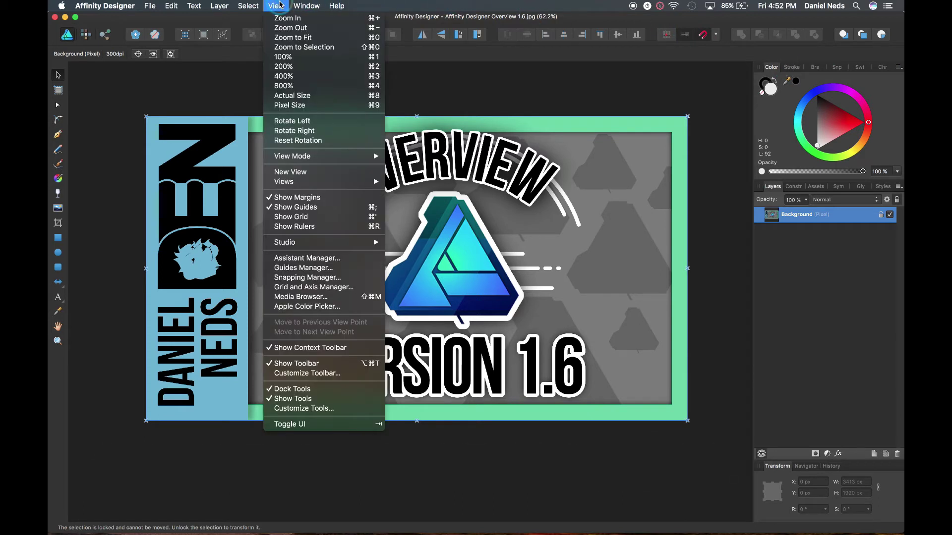
mouse_move(303, 245)
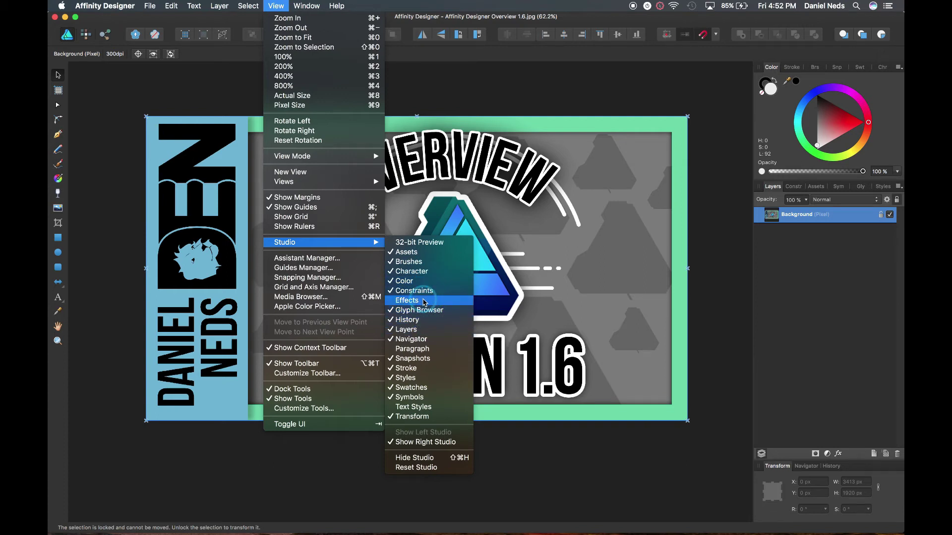
left_click(424, 300)
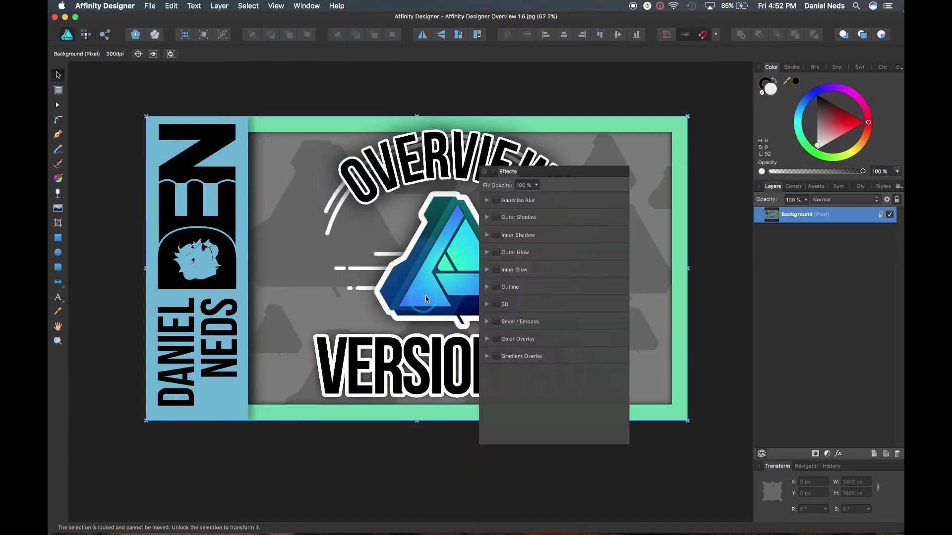
- Dock the Effects panel, then pull it out to float over the thumbnail
left_click_drag(494, 174, 817, 190)
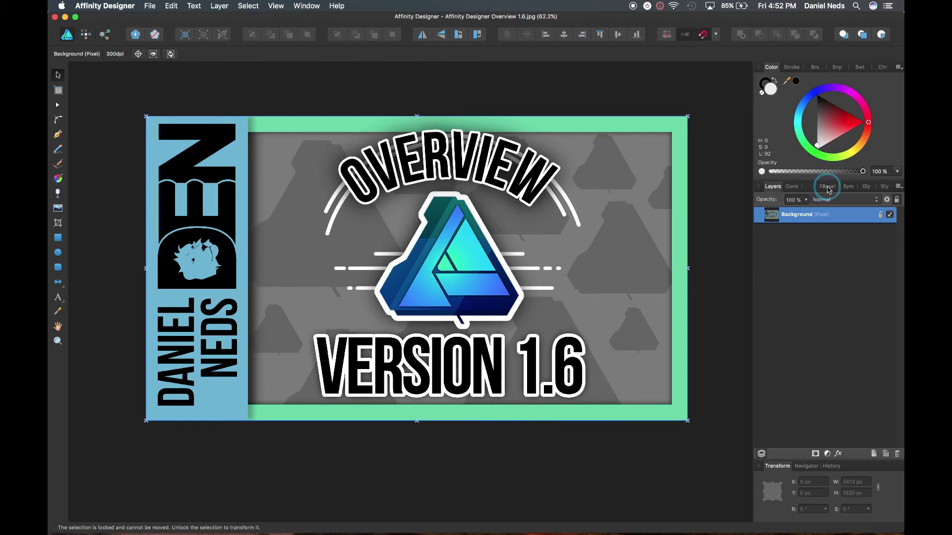
left_click(810, 188)
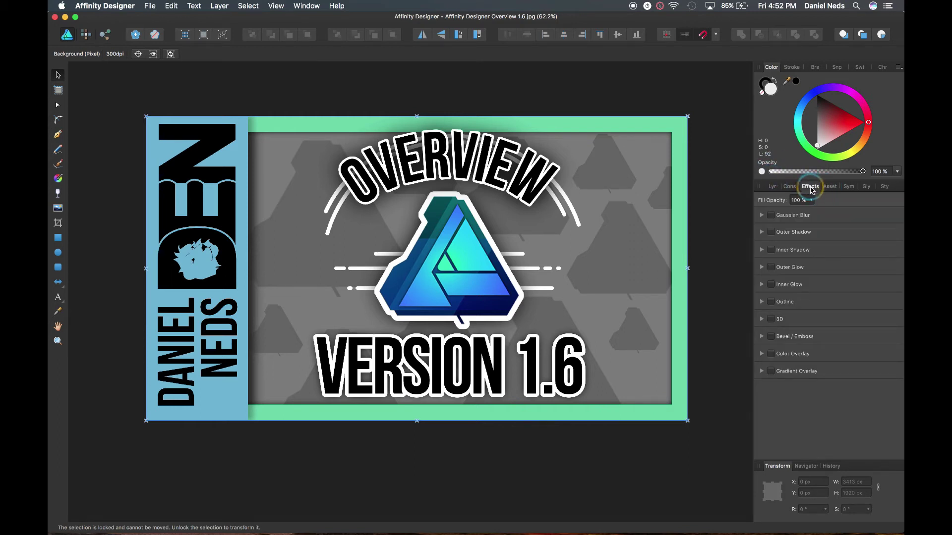
left_click_drag(812, 197, 824, 63)
left_click_drag(742, 97, 559, 128)
left_click(673, 126)
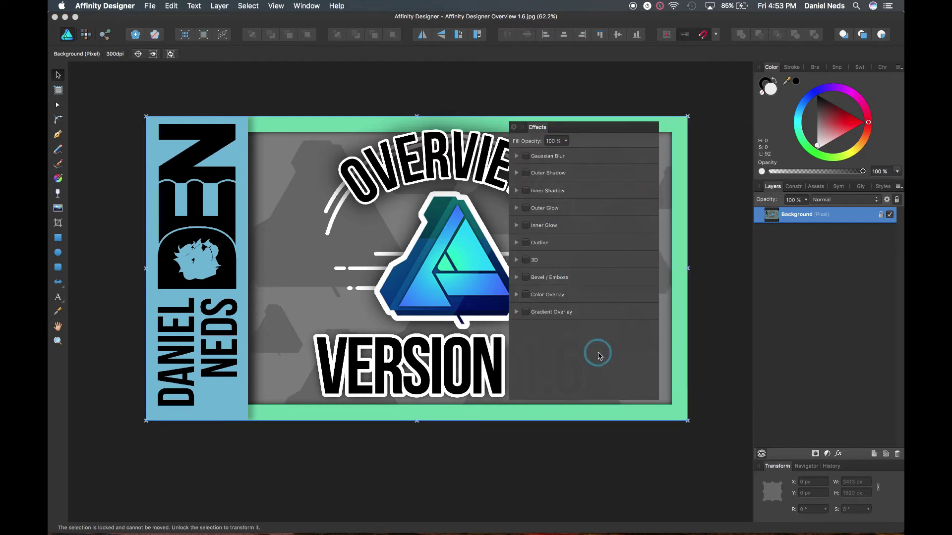
- Close the floating Effects panel and re-dock the Color panel as the first tab of the top group
left_click(497, 117)
left_click(514, 128)
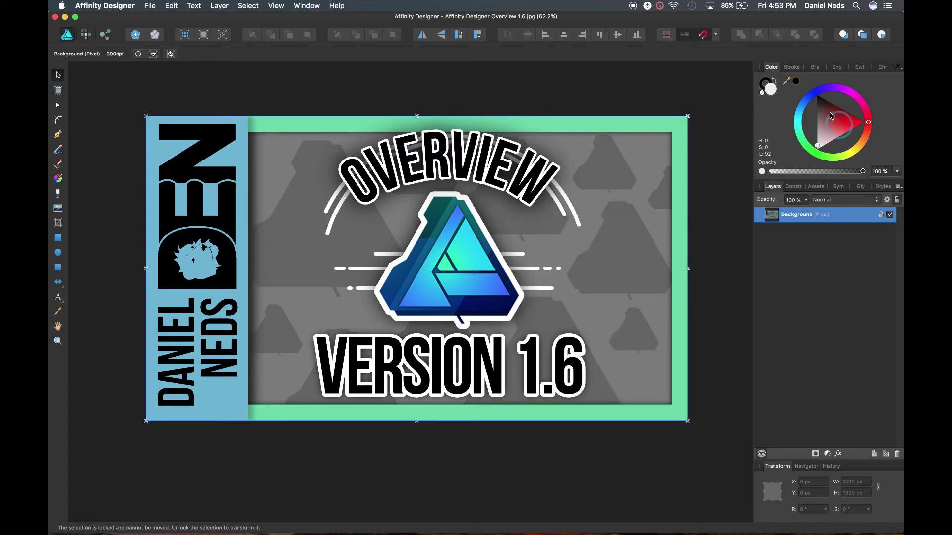
left_click(776, 73)
left_click_drag(776, 70, 617, 123)
left_click(604, 134)
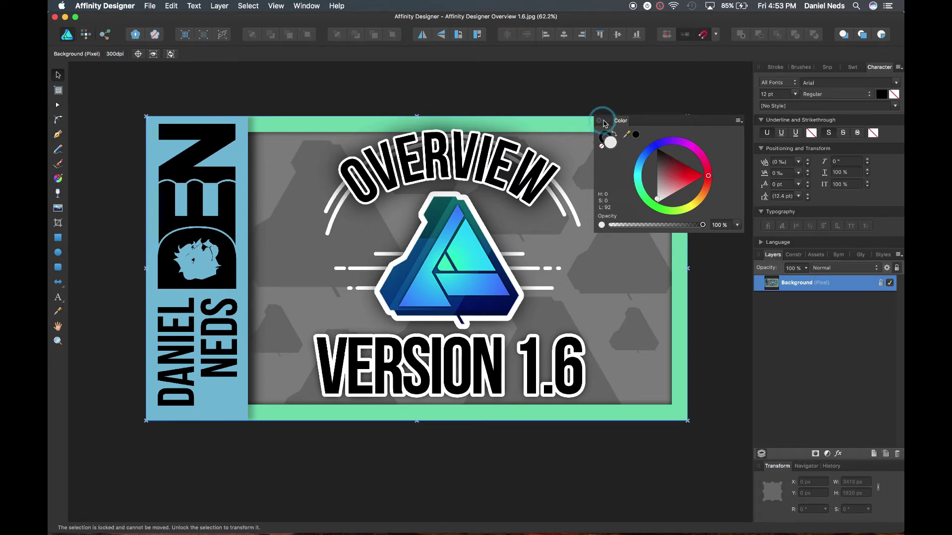
left_click_drag(623, 119, 774, 66)
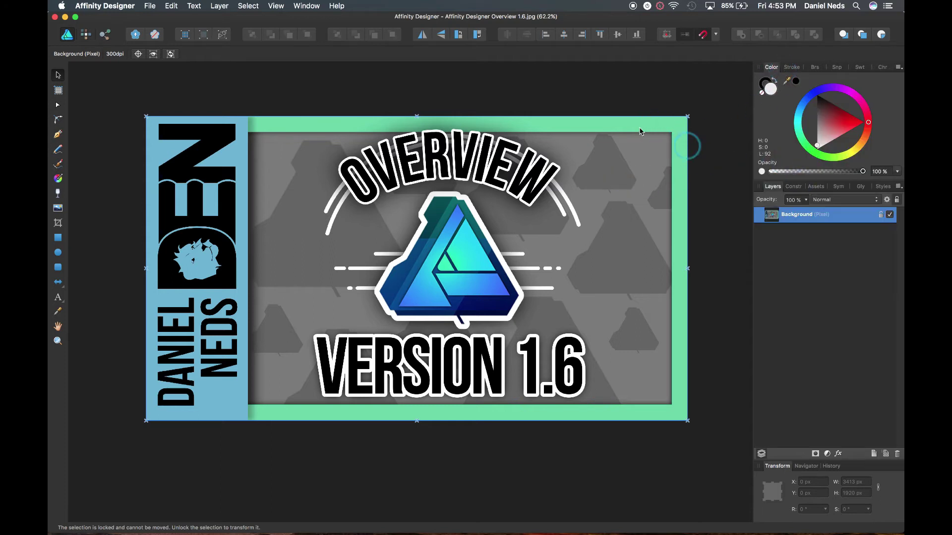
left_click(806, 470)
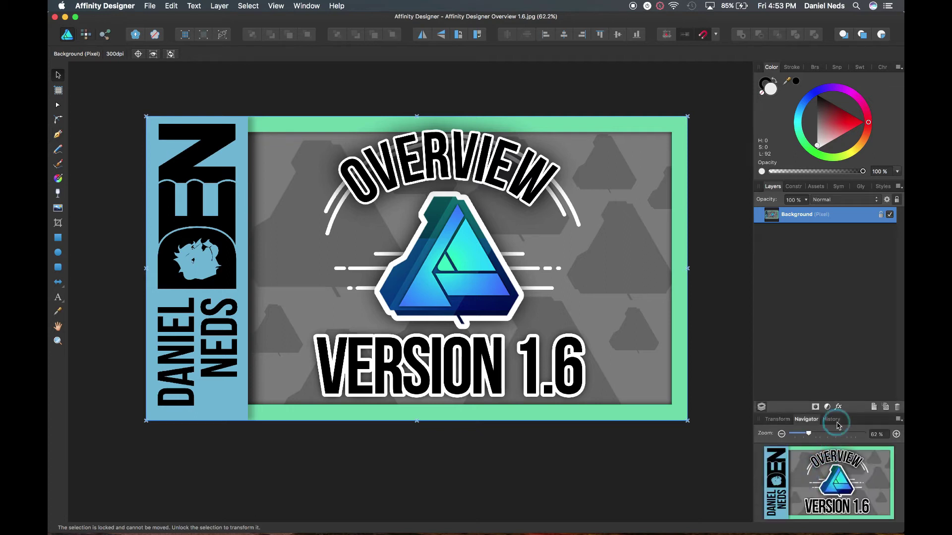
left_click(777, 419)
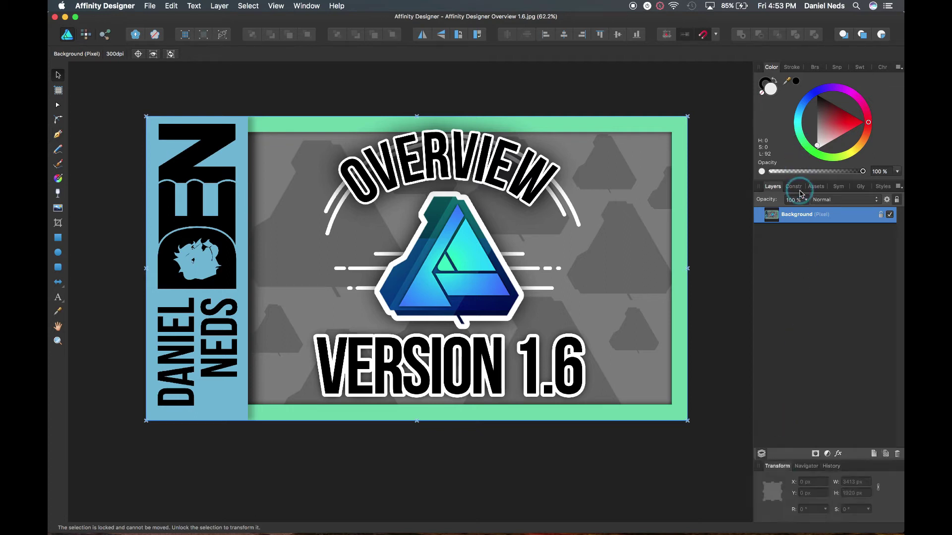
left_click_drag(800, 183, 807, 195)
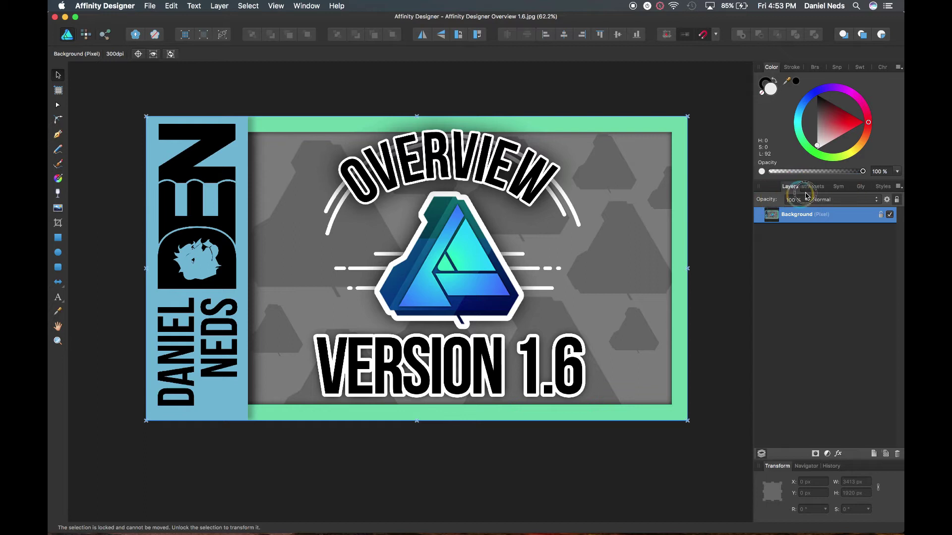
left_click(798, 190)
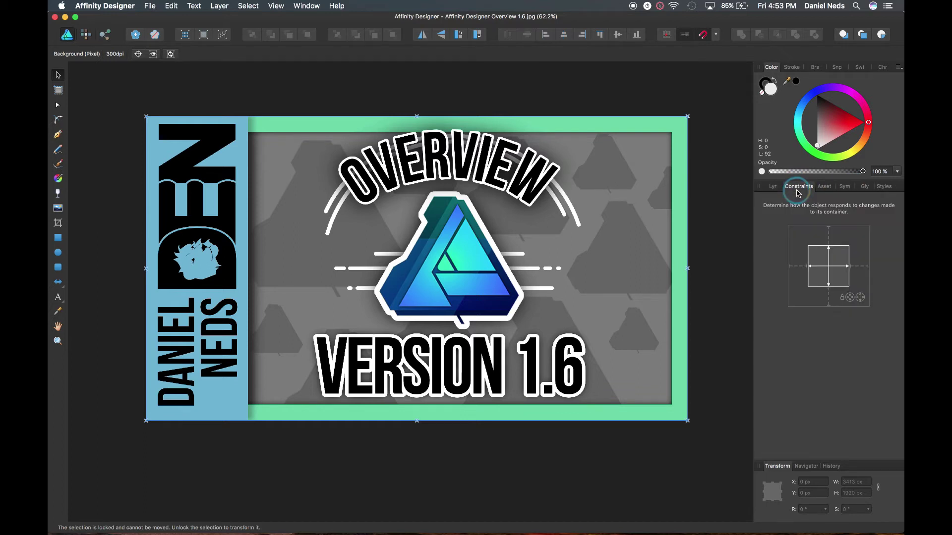
left_click_drag(772, 186, 86, 68)
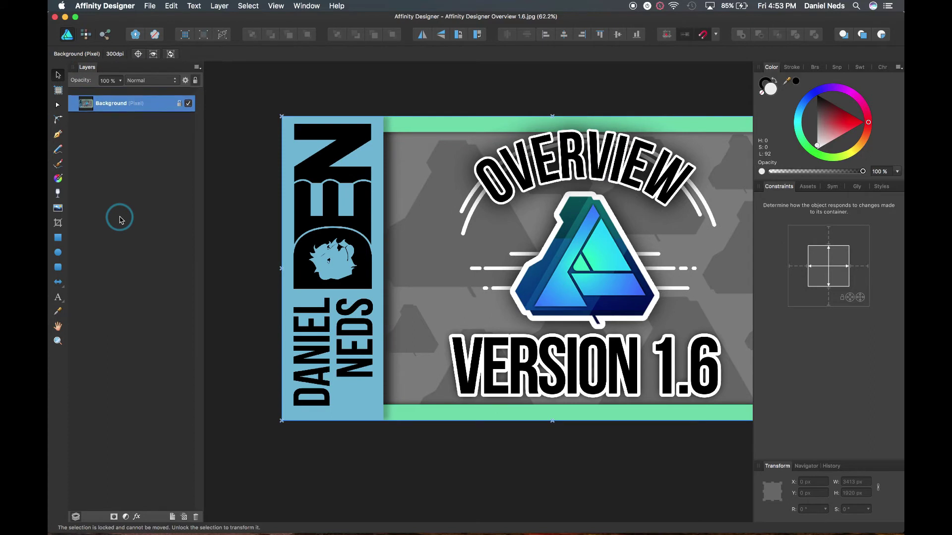
left_click(130, 98)
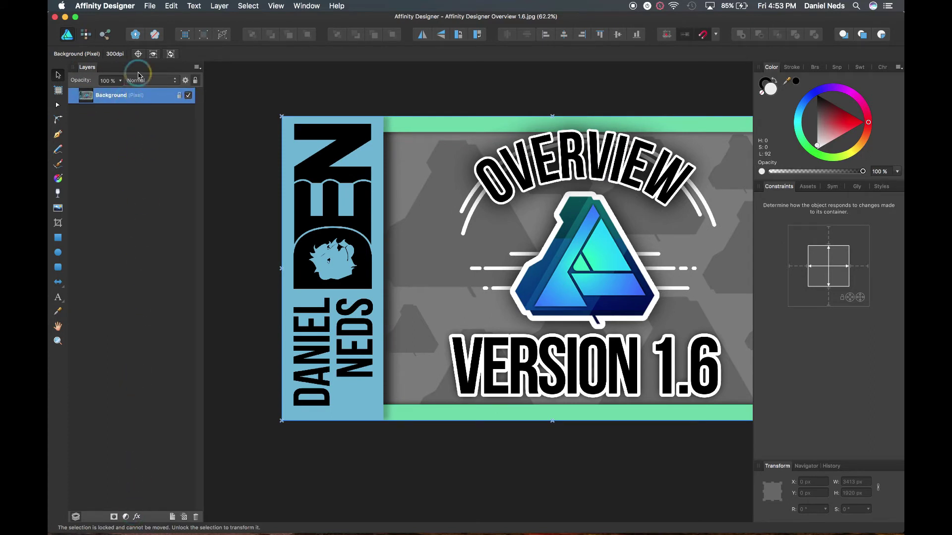
left_click_drag(72, 71, 763, 196)
left_click(631, 192)
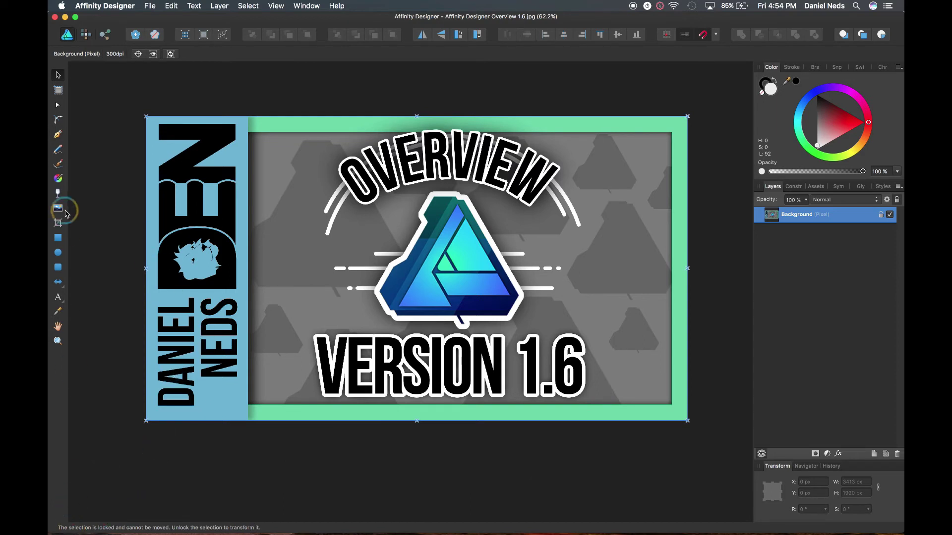
left_click(58, 90)
left_click(58, 105)
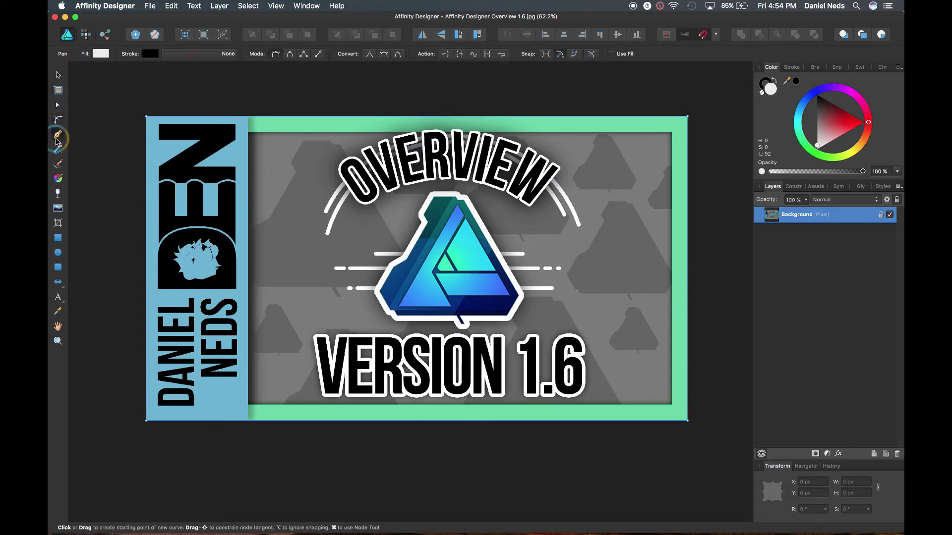
left_click(58, 75)
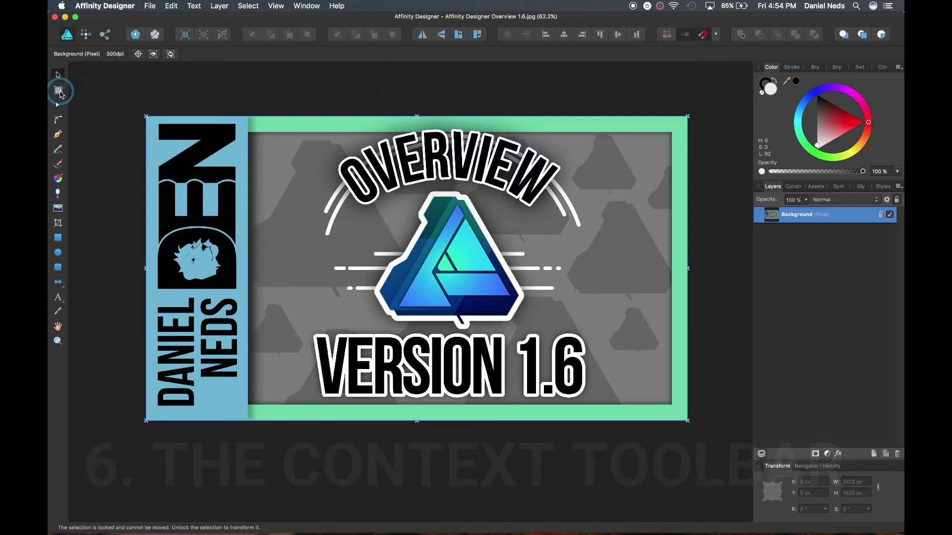
- Cycle through the Artboard, Node, Pen and Pencil tools, ending on the Vector Brush tool
left_click(59, 94)
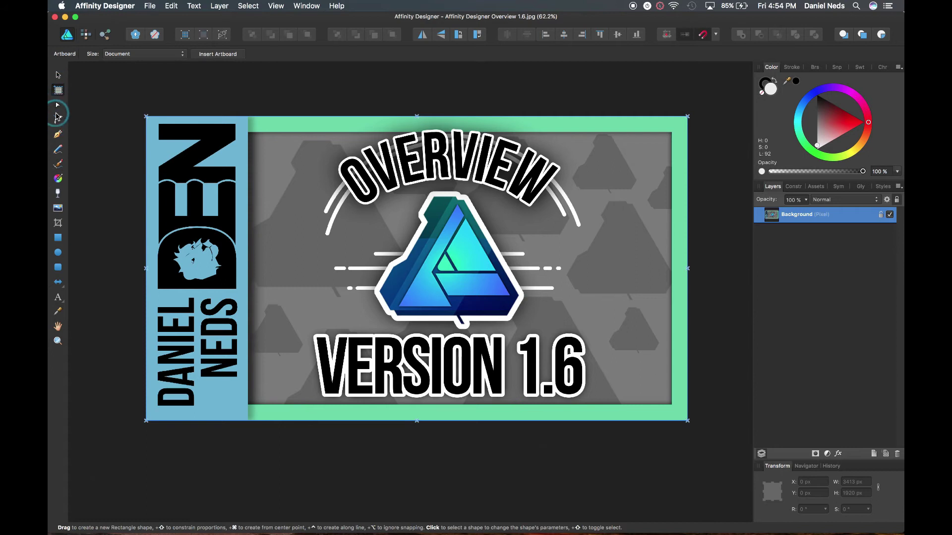
left_click(59, 106)
left_click(58, 137)
left_click(59, 152)
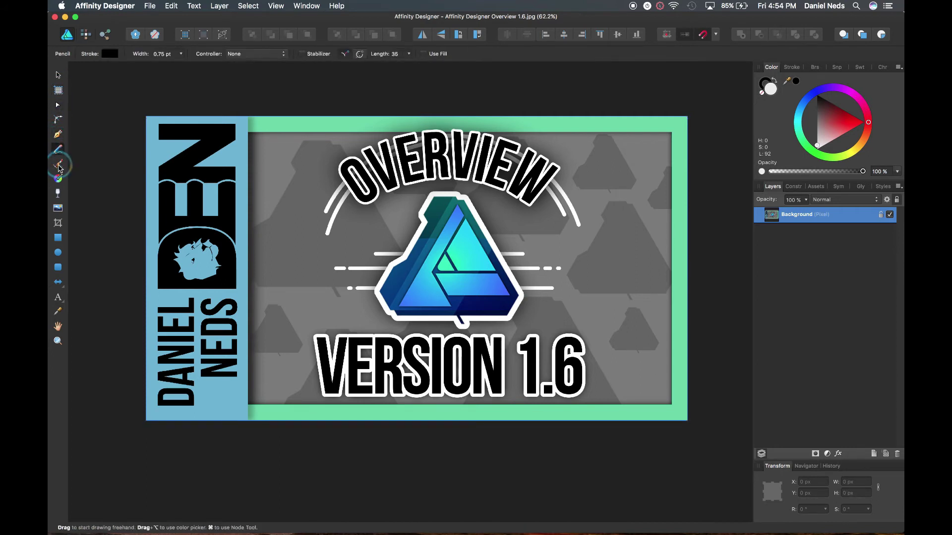
left_click(58, 163)
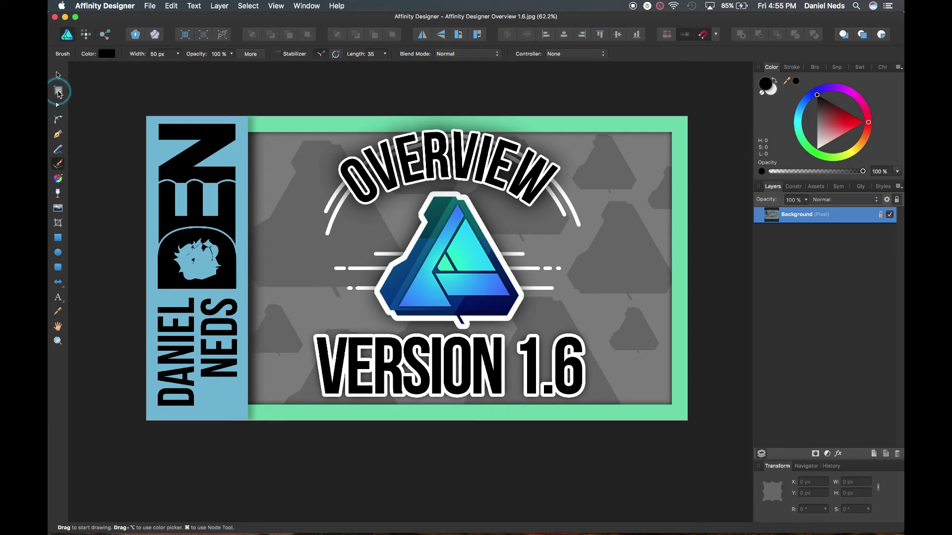
- Scroll below the Version 1.6 artwork and drag out a 1150.9 × 758.2 px rectangle
left_click(57, 241)
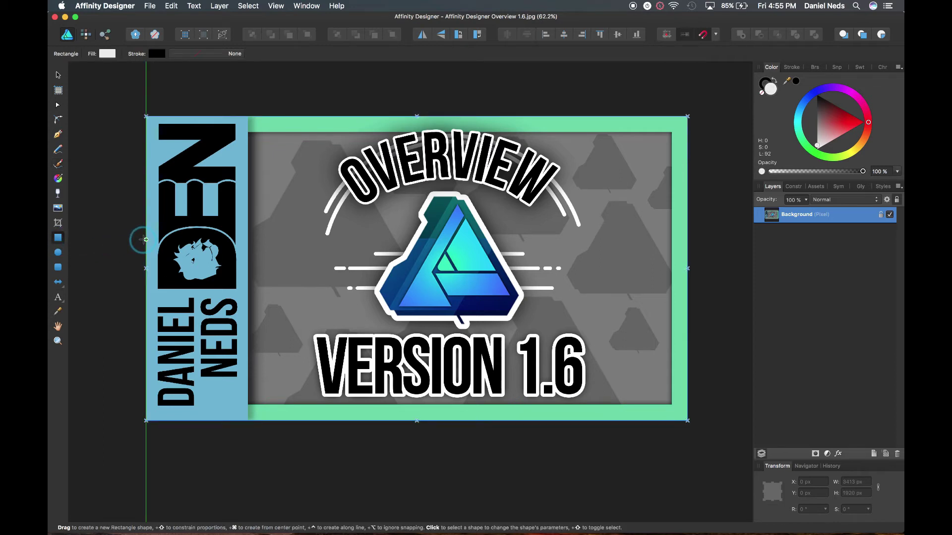
scroll(132, 243, "down", 1)
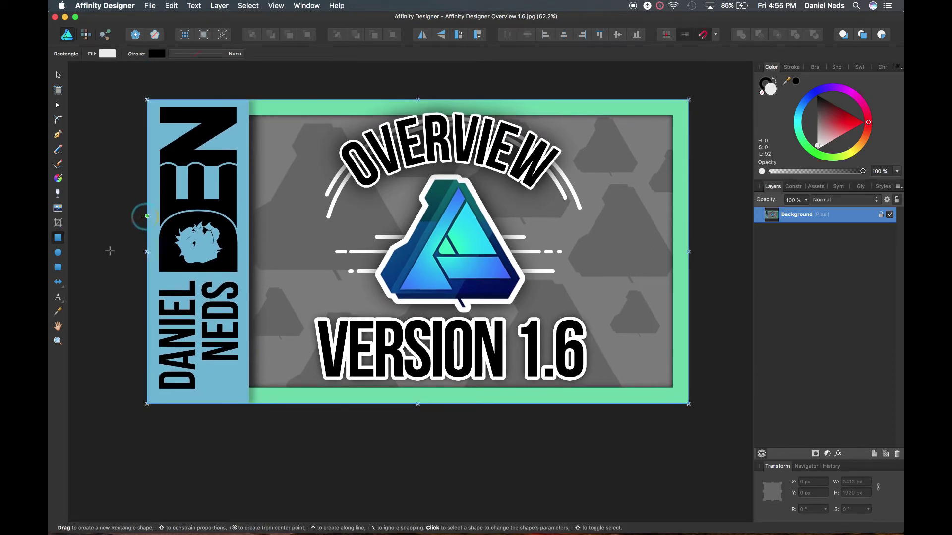
scroll(114, 342, "down", 10)
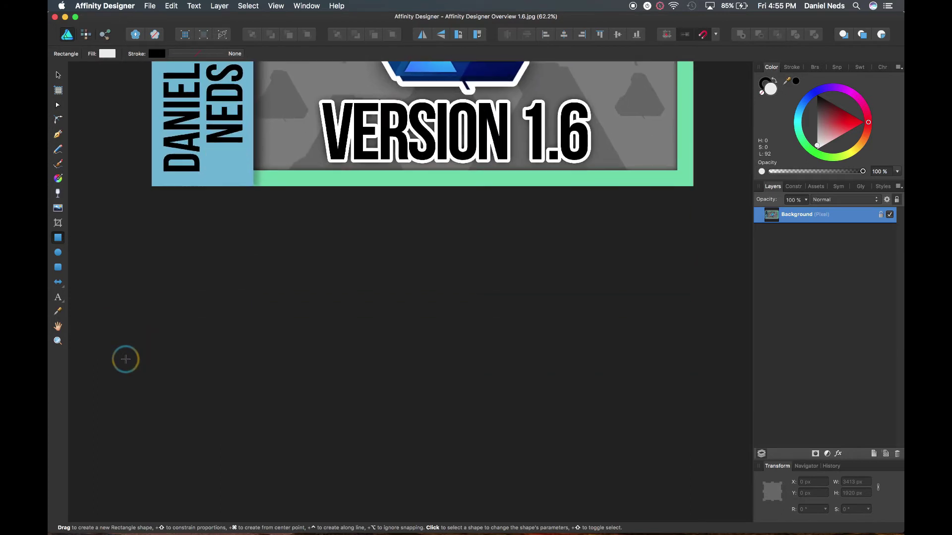
scroll(125, 358, "down", 3)
left_click_drag(223, 286, 405, 406)
scroll(404, 404, "down", 1)
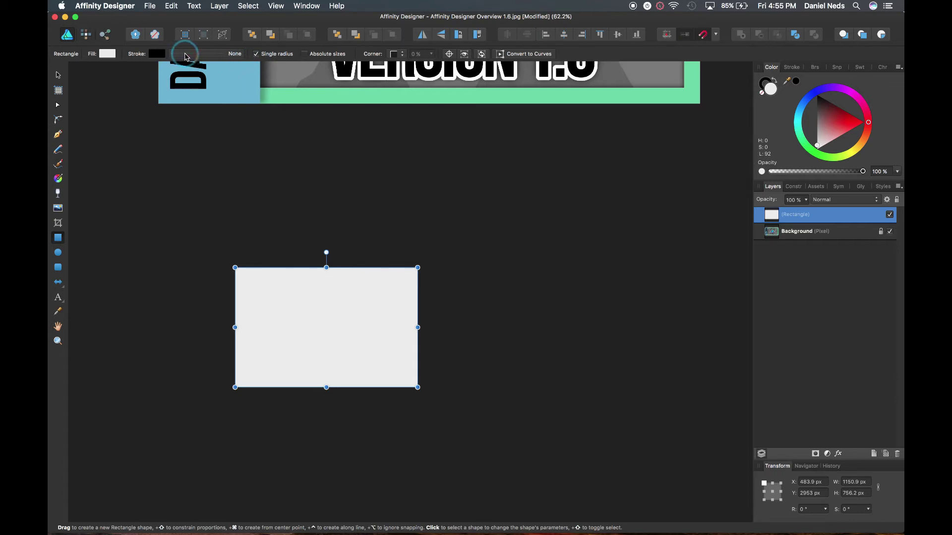
- Give the rectangle a muted pink fill and a thicker 6 pt black stroke
left_click(113, 55)
left_click(180, 127)
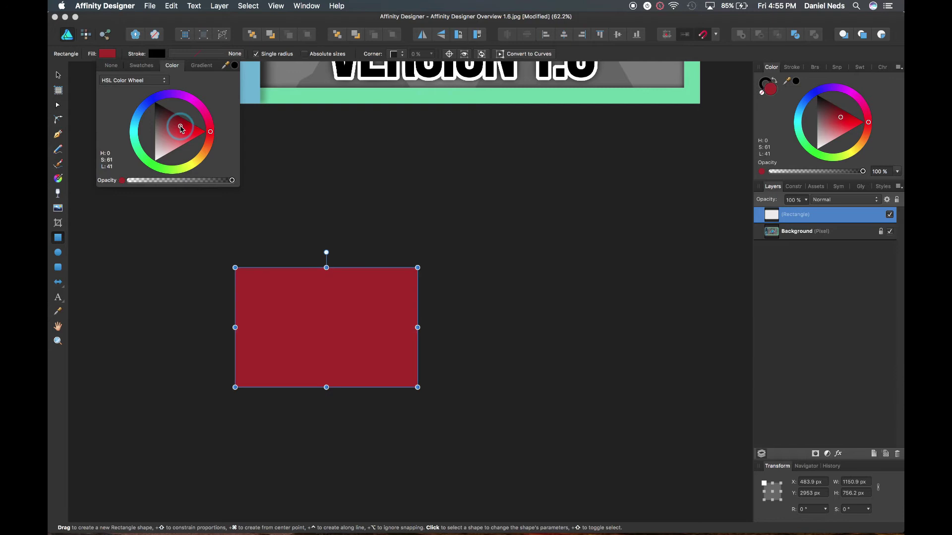
left_click(165, 130)
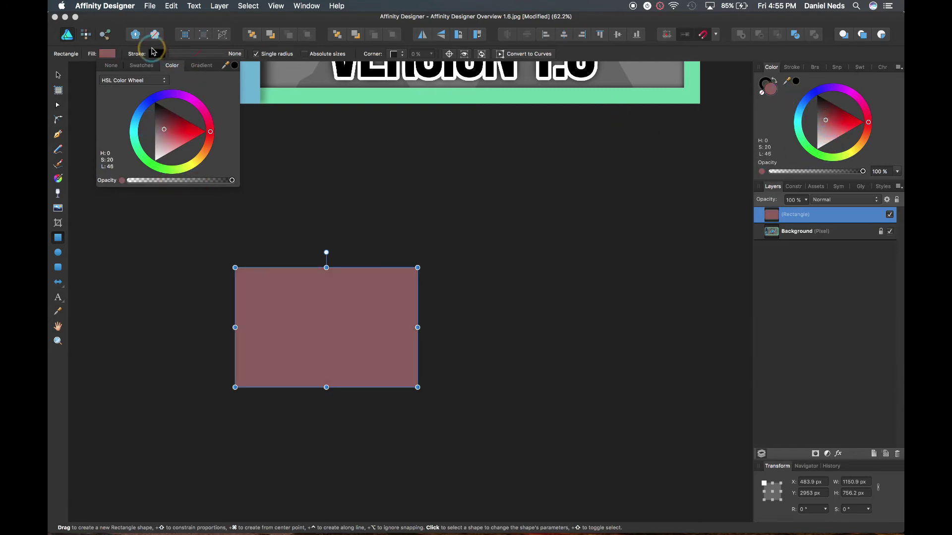
left_click(192, 56)
mouse_move(166, 86)
left_mouse_down()
mouse_move(205, 94)
mouse_move(167, 87)
mouse_move(189, 86)
left_mouse_up()
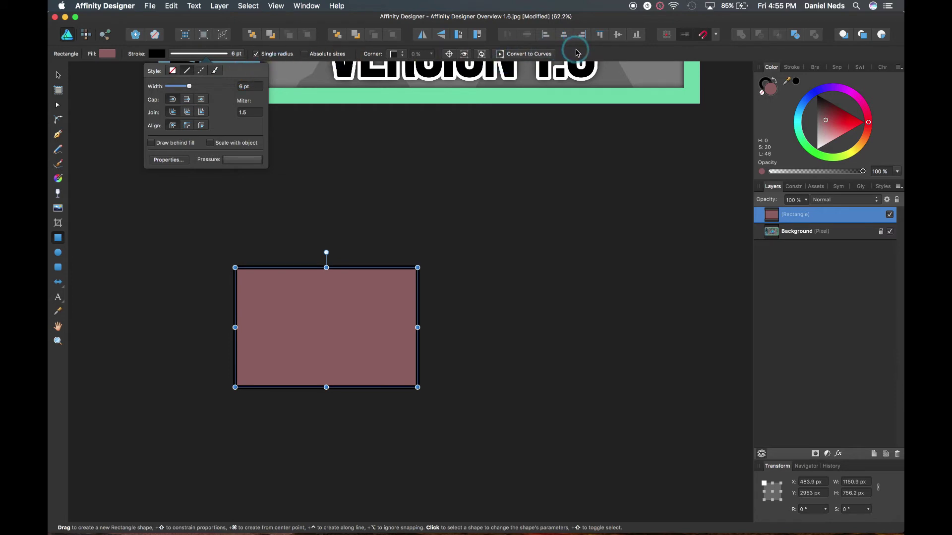
- Set the rectangle's corner style to Rounded
left_click(403, 54)
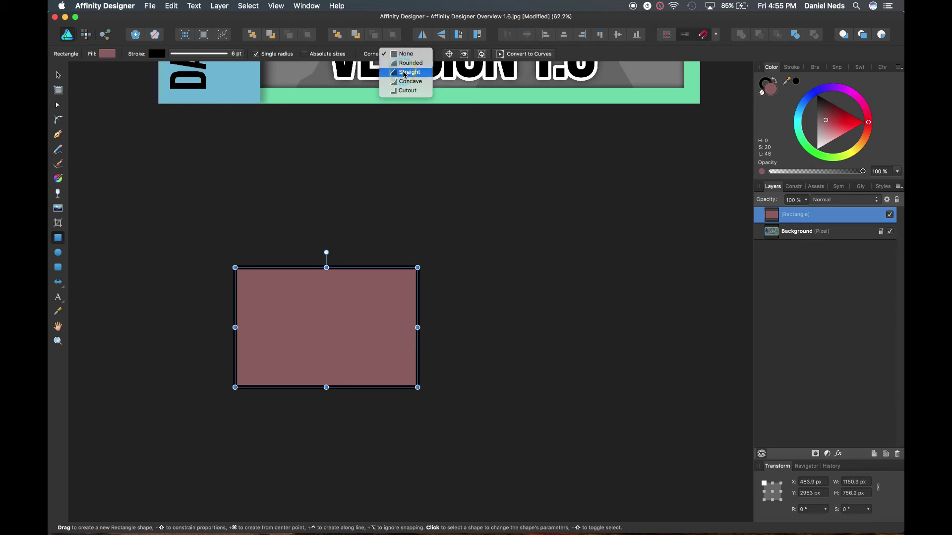
left_click(410, 64)
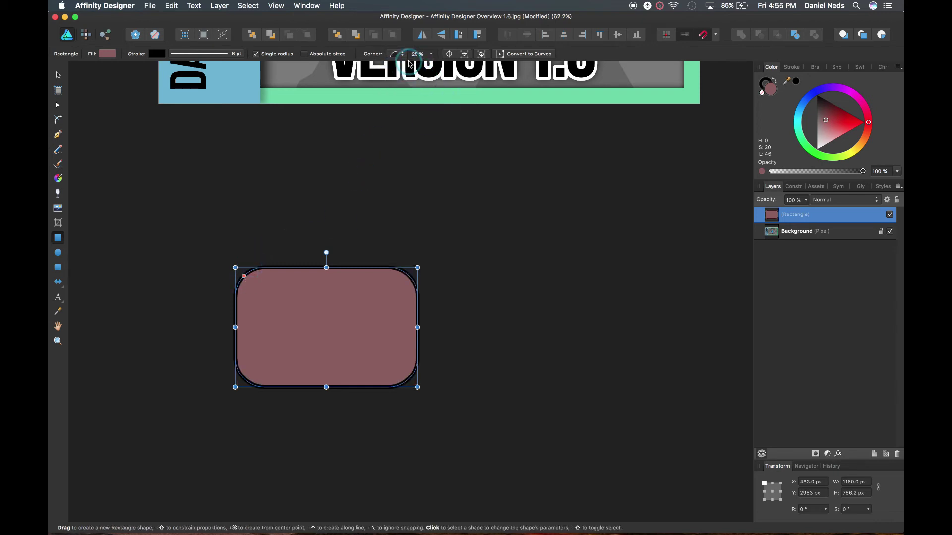
left_click(399, 54)
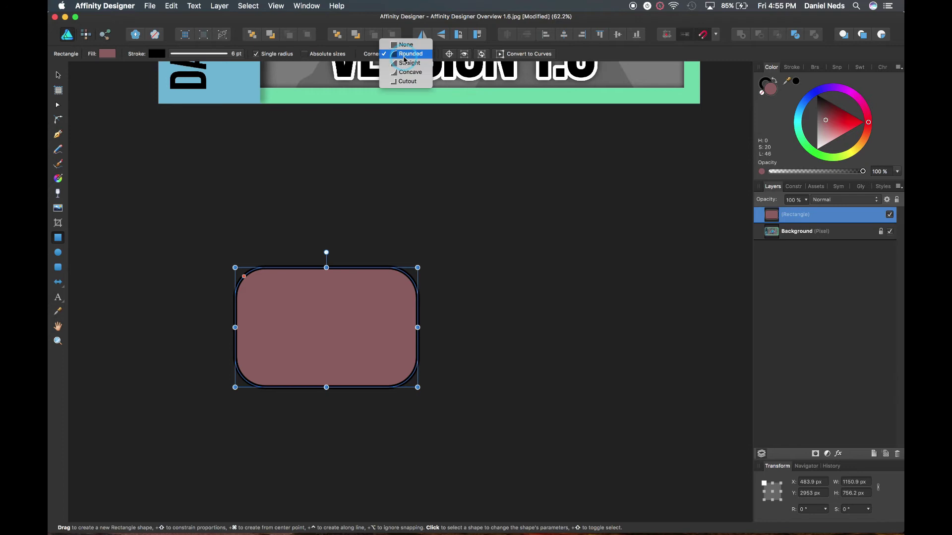
left_click(613, 54)
- Convert the rounded rectangle to curves, pull its top-right node up, then delete the whole curve
left_click(516, 54)
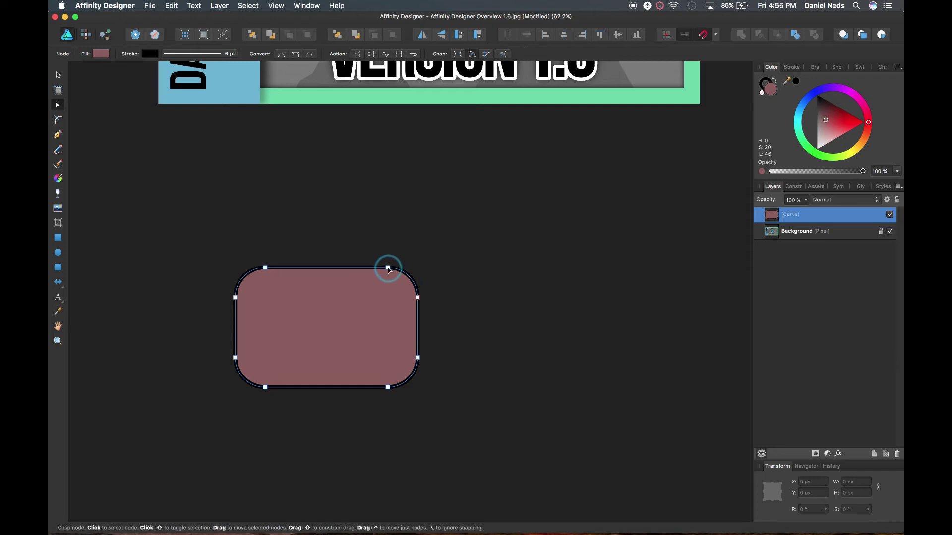
mouse_move(387, 268)
left_mouse_down()
mouse_move(384, 212)
mouse_move(381, 260)
left_mouse_up()
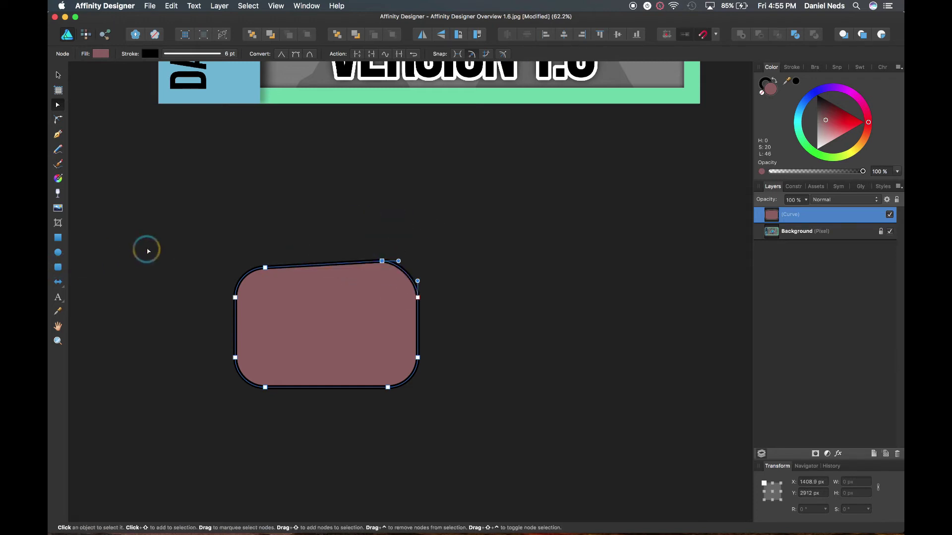
left_click_drag(182, 222, 446, 510)
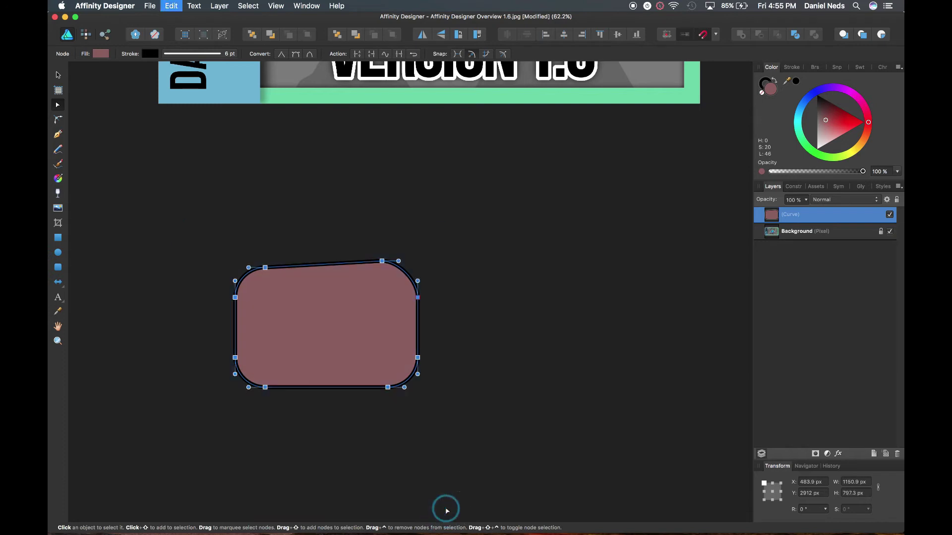
key("Delete")
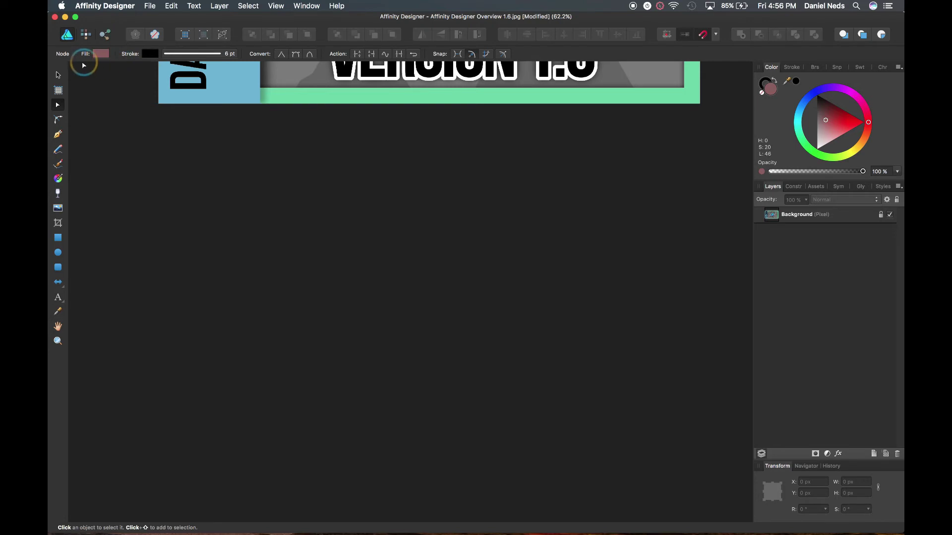
left_click(58, 76)
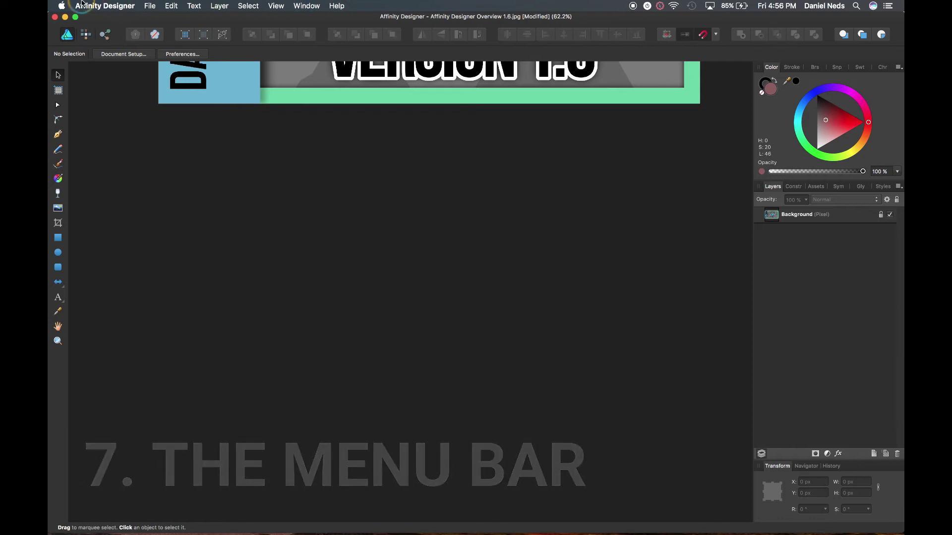
- Visit the Pixel and Export personas, then return to the Designer persona
left_click(85, 39)
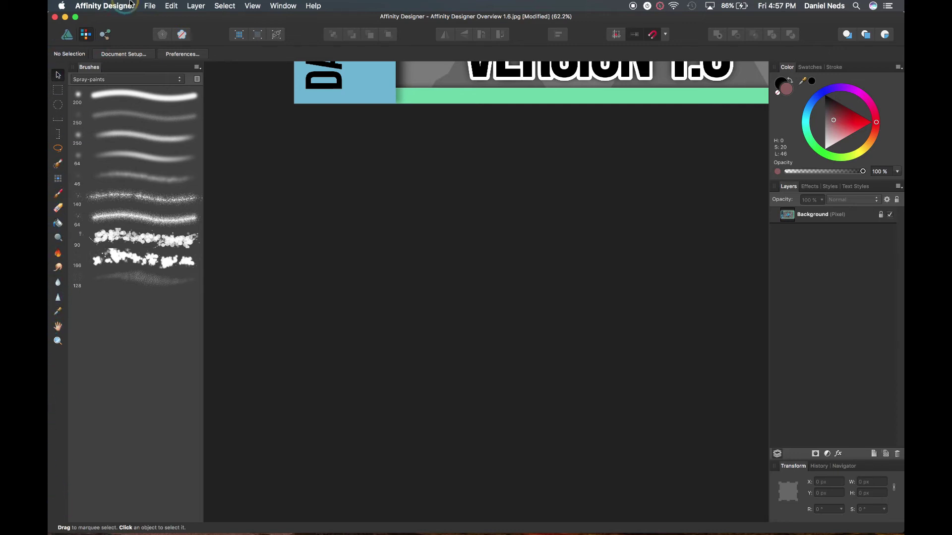
left_click(105, 35)
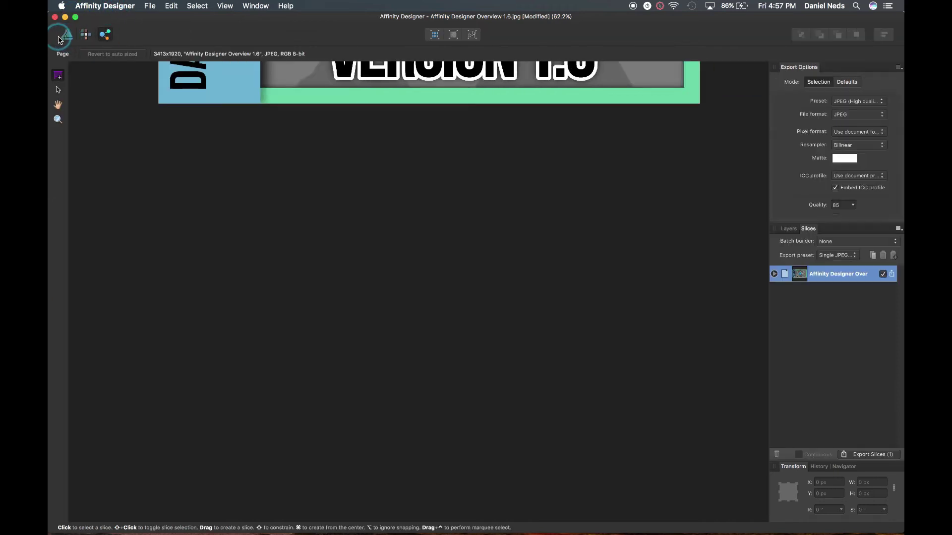
left_click(67, 36)
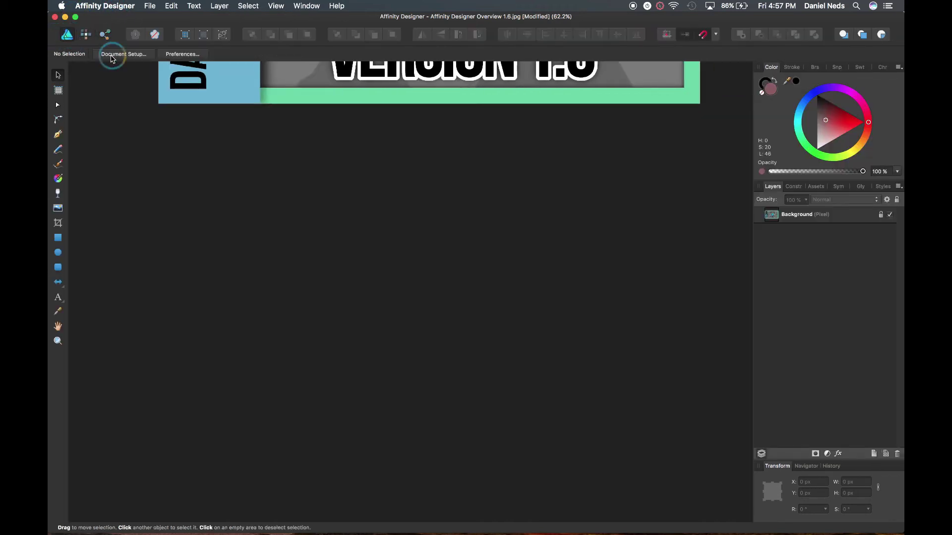
- Scroll the whole Version 1.6 artwork back into view, then open and close the application menu
scroll(286, 170, "up", 10)
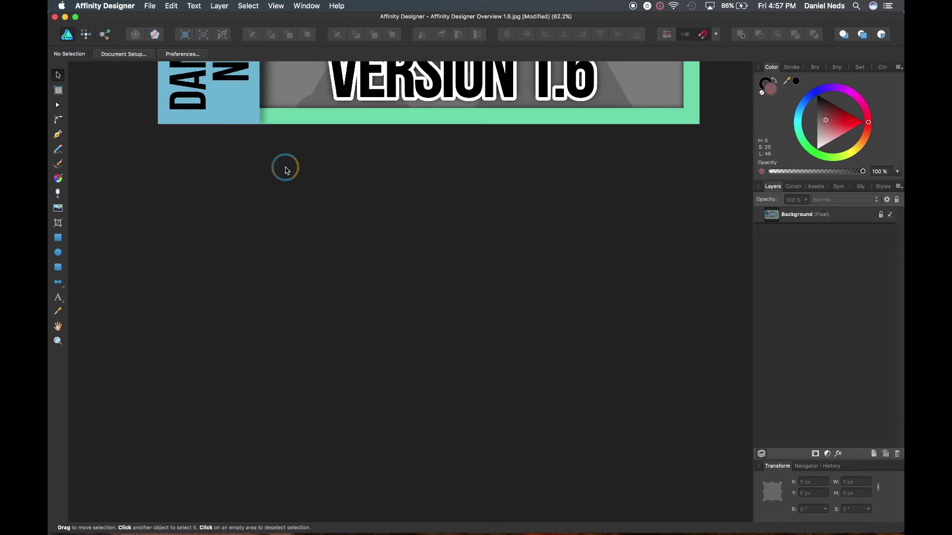
scroll(286, 170, "up", 4)
scroll(286, 170, "down", 1)
scroll(286, 171, "up", 1)
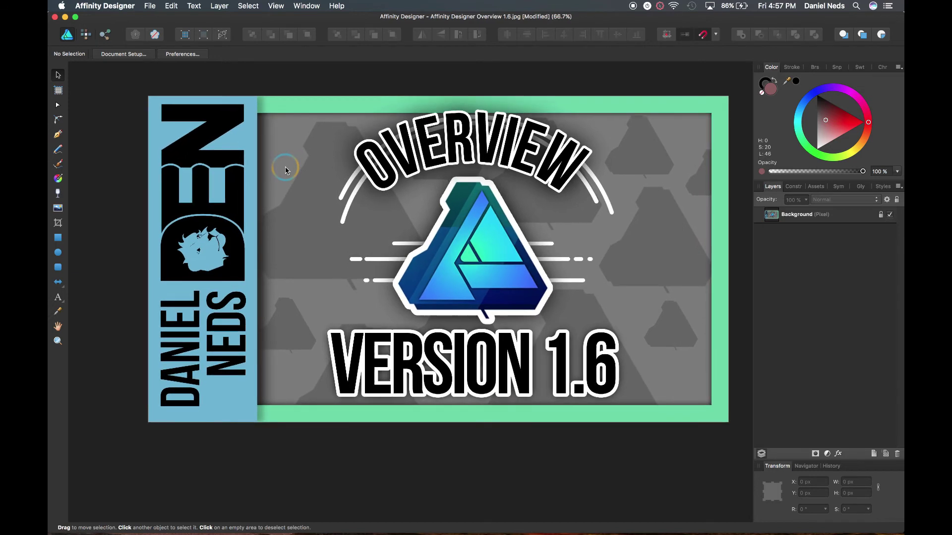
scroll(285, 170, "right", 1)
scroll(285, 170, "up", 1)
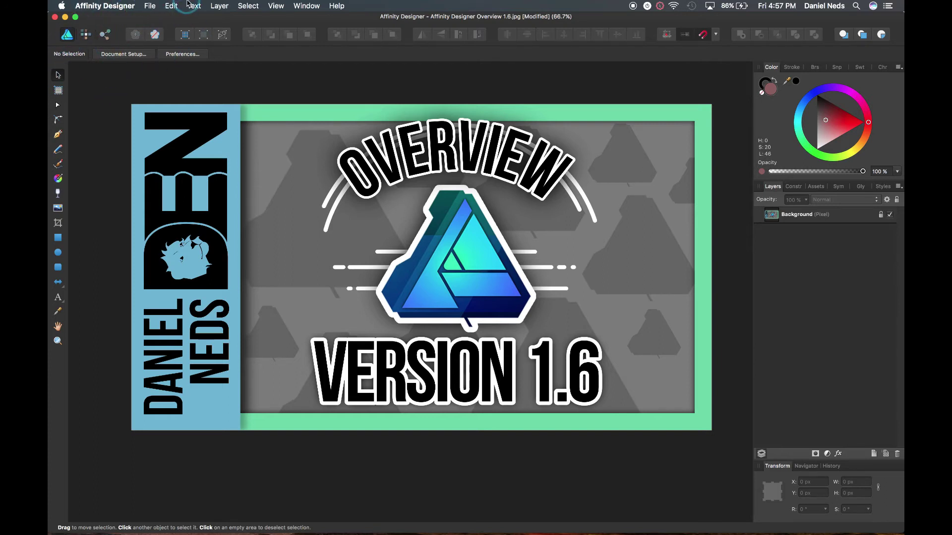
left_click(78, 5)
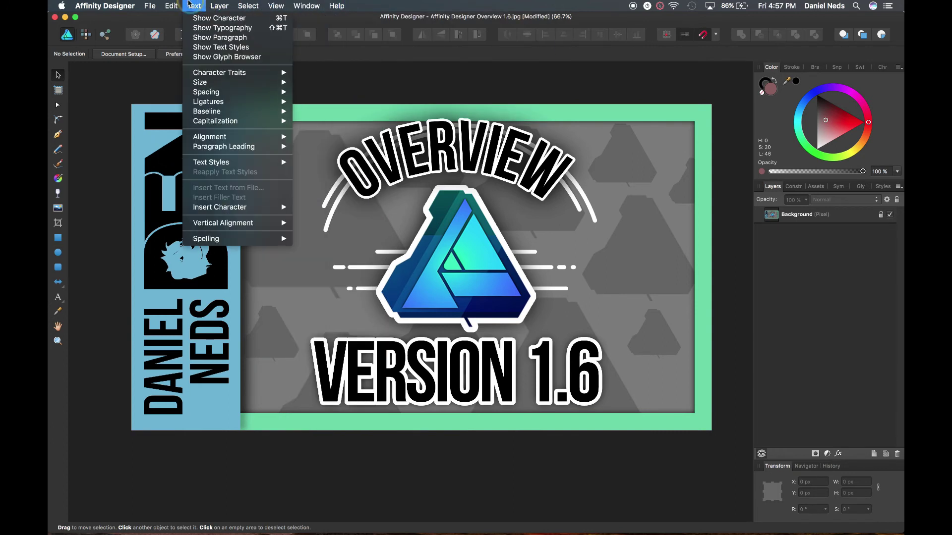
left_click(387, 4)
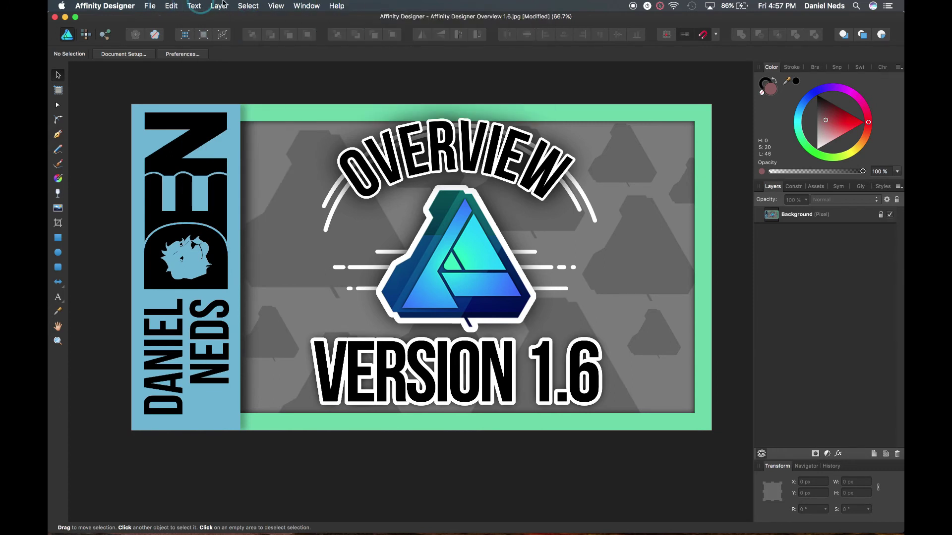
- Zoom the canvas in to about 71% so the Overview 1.6 thumbnail fills the workspace
scroll(123, 218, "down", 3)
scroll(125, 221, "up", 2)
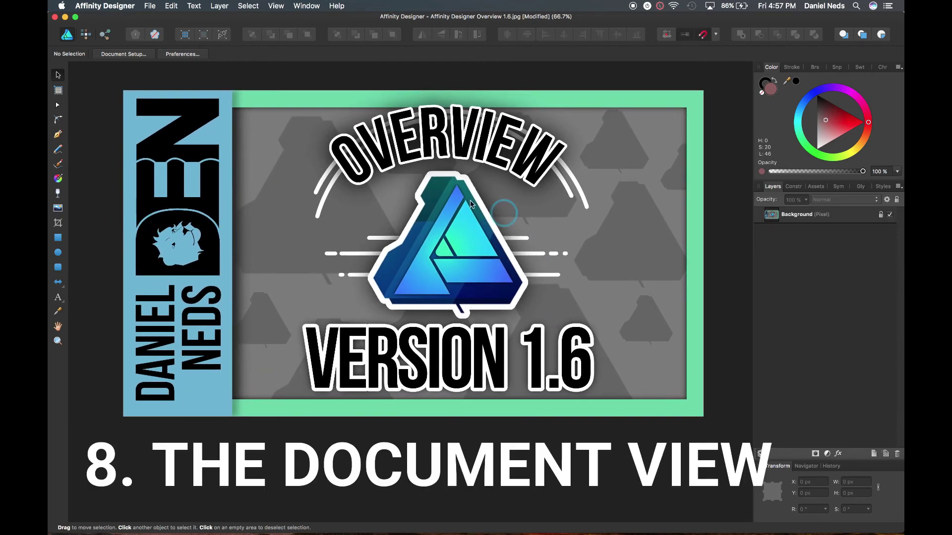
scroll(230, 194, "up", 2)
scroll(229, 193, "down", 10)
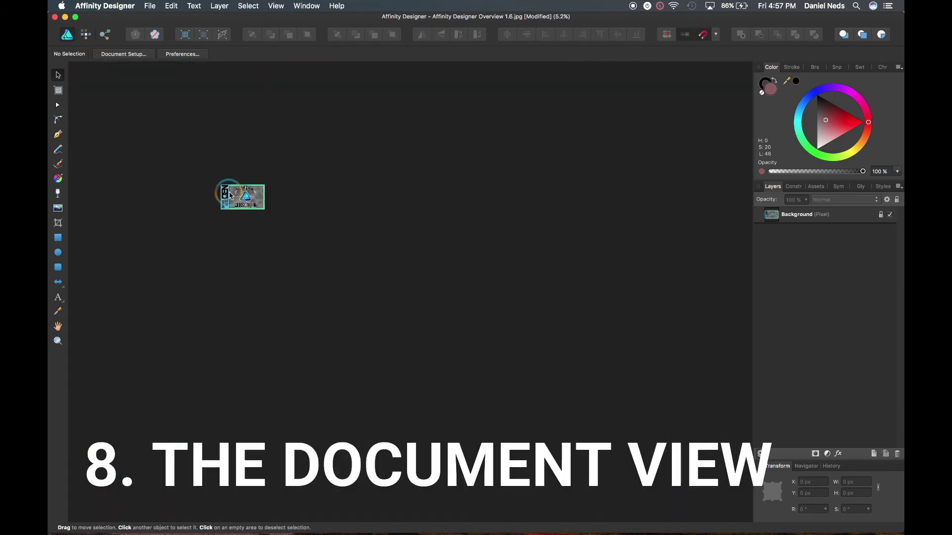
scroll(229, 194, "up", 8)
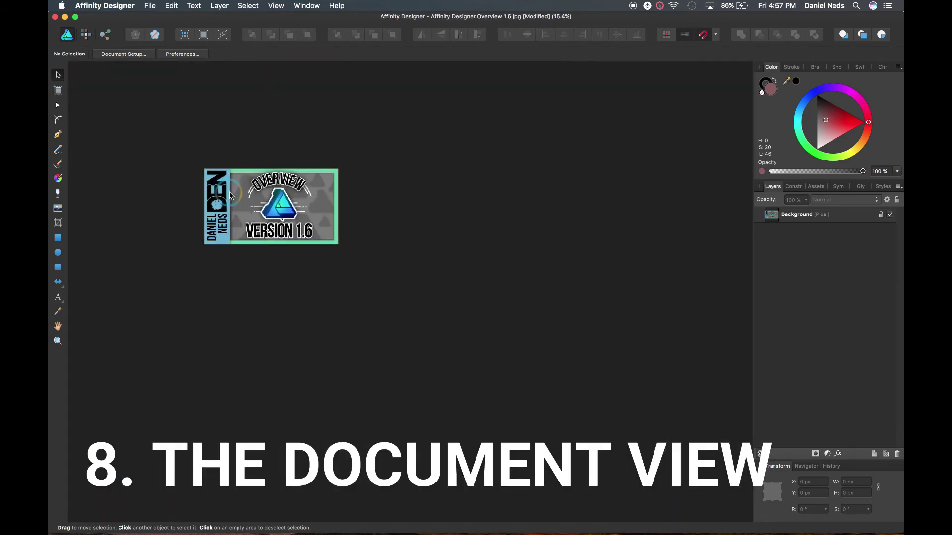
scroll(229, 193, "up", 3)
scroll(230, 193, "down", 4)
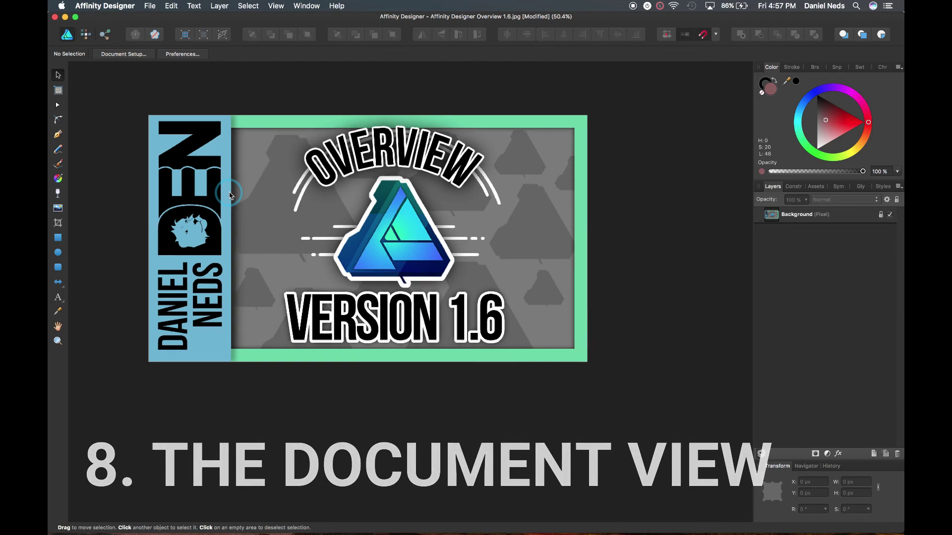
scroll(229, 194, "up", 4)
scroll(230, 193, "down", 3)
scroll(230, 193, "up", 3)
scroll(229, 193, "down", 4)
scroll(230, 193, "up", 4)
scroll(229, 193, "up", 2)
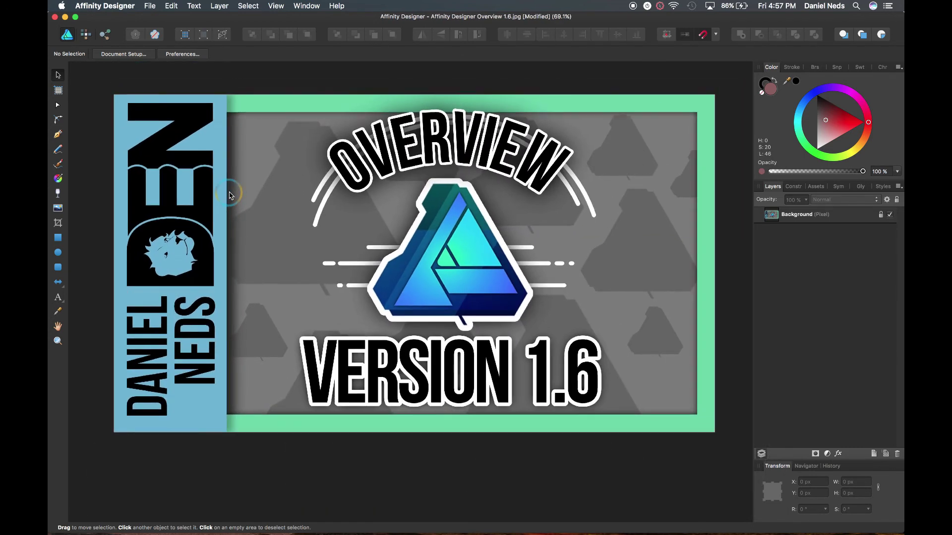
scroll(246, 225, "down", 2)
scroll(290, 231, "down", 2)
scroll(289, 230, "up", 3)
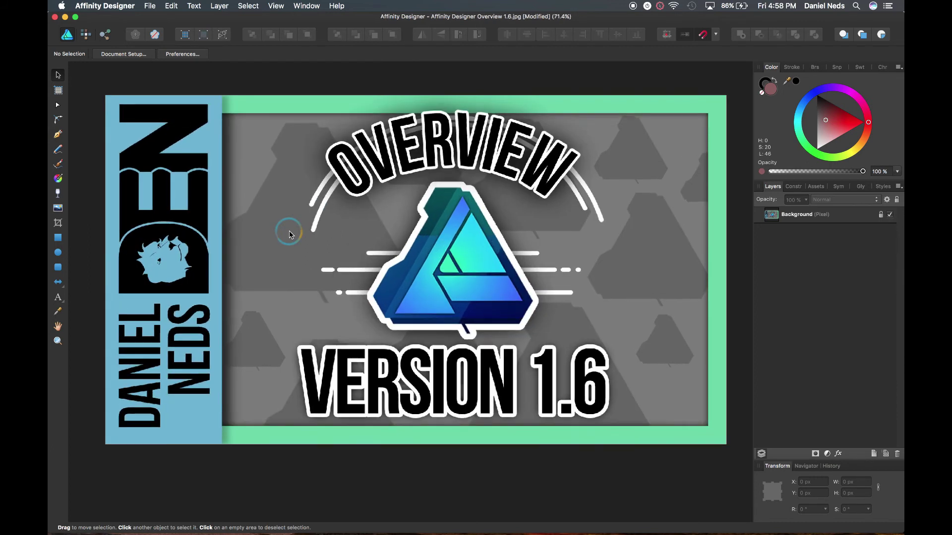
- Select the Zoom Tool, zoom far in, then step with Cmd+/Cmd- to settle at 50%
left_click(57, 342)
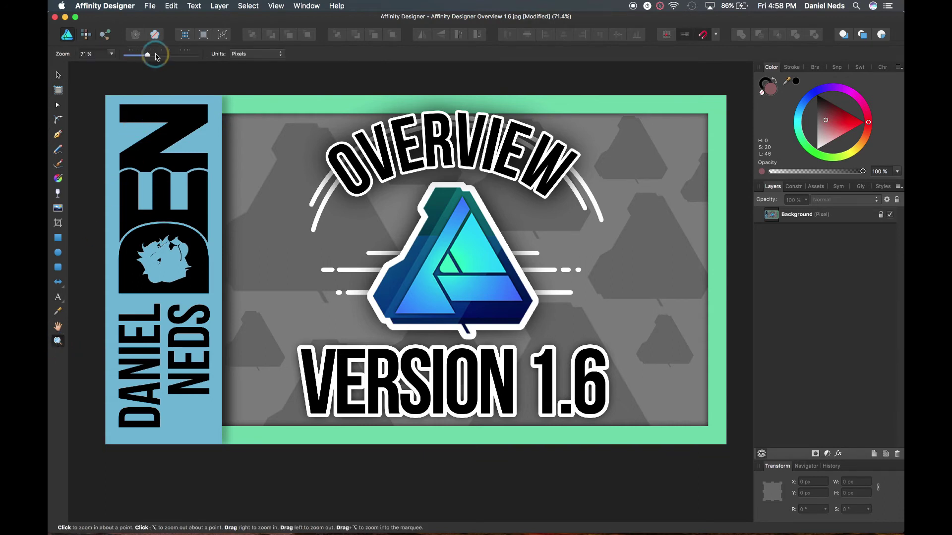
mouse_move(147, 55)
left_mouse_down()
mouse_move(188, 58)
mouse_move(136, 60)
mouse_move(146, 67)
mouse_move(154, 54)
mouse_move(166, 57)
mouse_move(145, 63)
left_mouse_up()
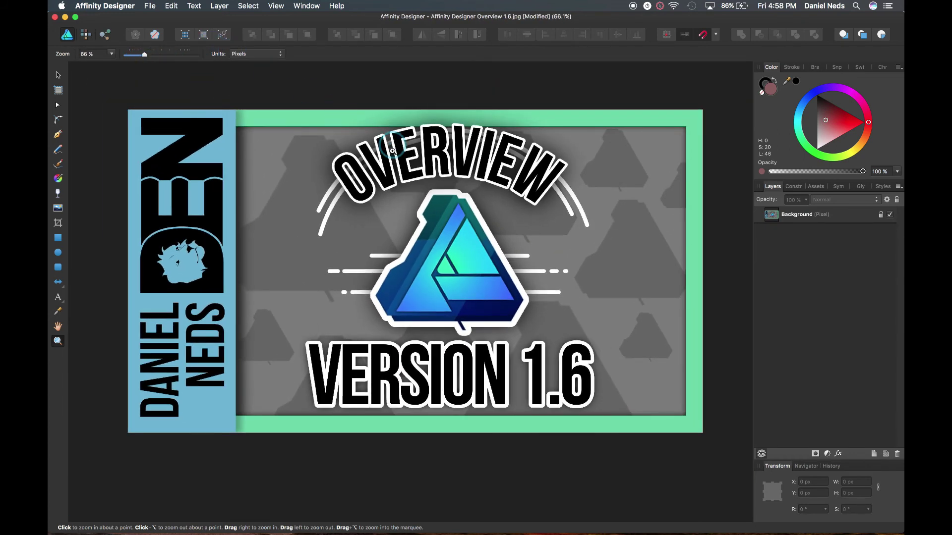
key("super+minus")
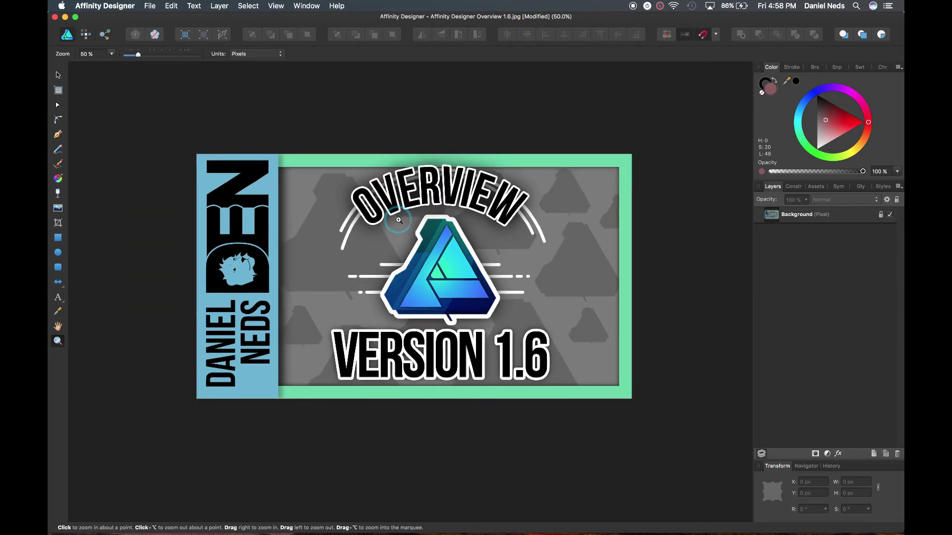
key("super+equal")
key("super+minus")
key("super+equal")
key("super+minus")
key("super+minus")
key("super+minus")
key("super+equal")
key("super+equal")
key("super+minus")
key("super+minus")
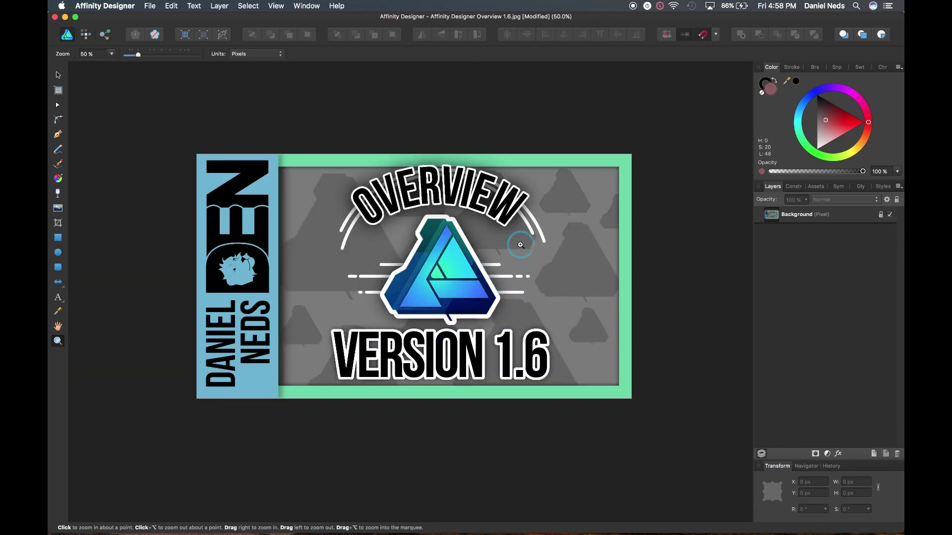
left_click(57, 342)
- Use the Navigator's zoom slider and view box to inspect the logo and white bars up close
left_click(806, 466)
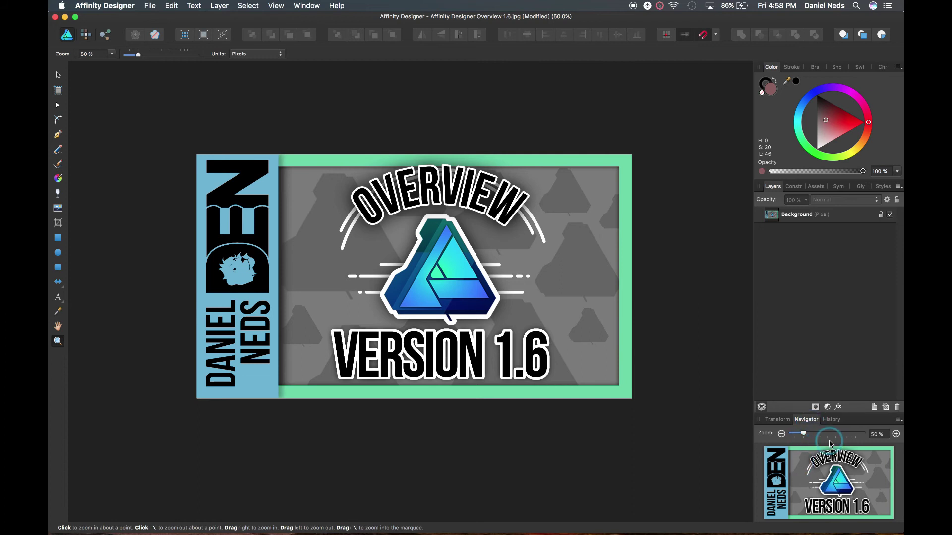
left_click(804, 434)
left_click_drag(805, 435, 864, 439)
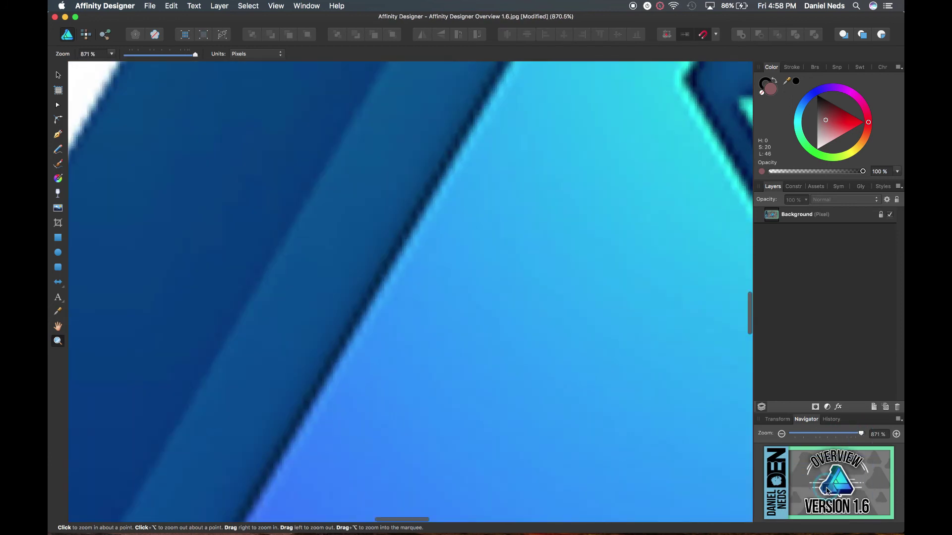
left_click_drag(826, 491, 806, 500)
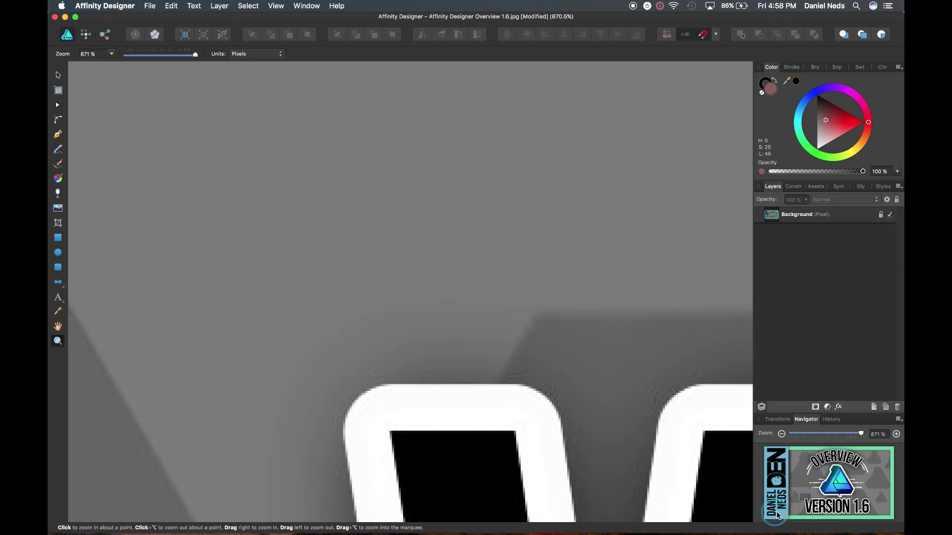
left_click_drag(813, 489, 862, 493)
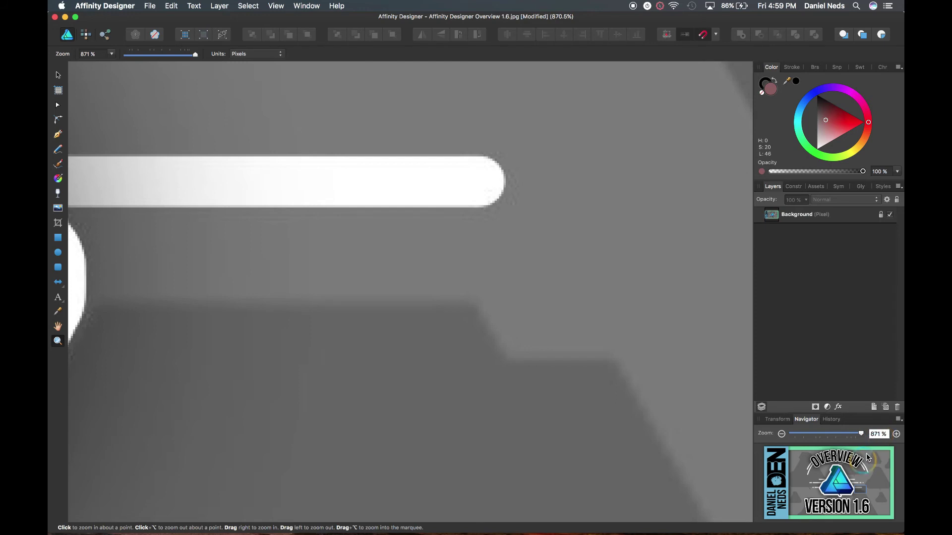
- Click with the Zoom Tool to zoom in on the logo and back out to the whole thumbnail
left_click(587, 449, "alt")
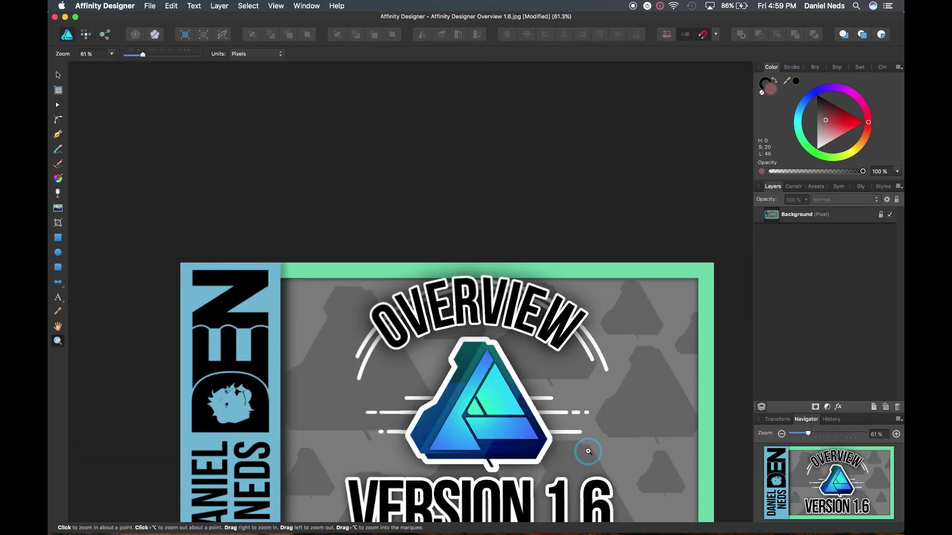
left_click(588, 451)
left_click(587, 453)
left_click(586, 455, "alt")
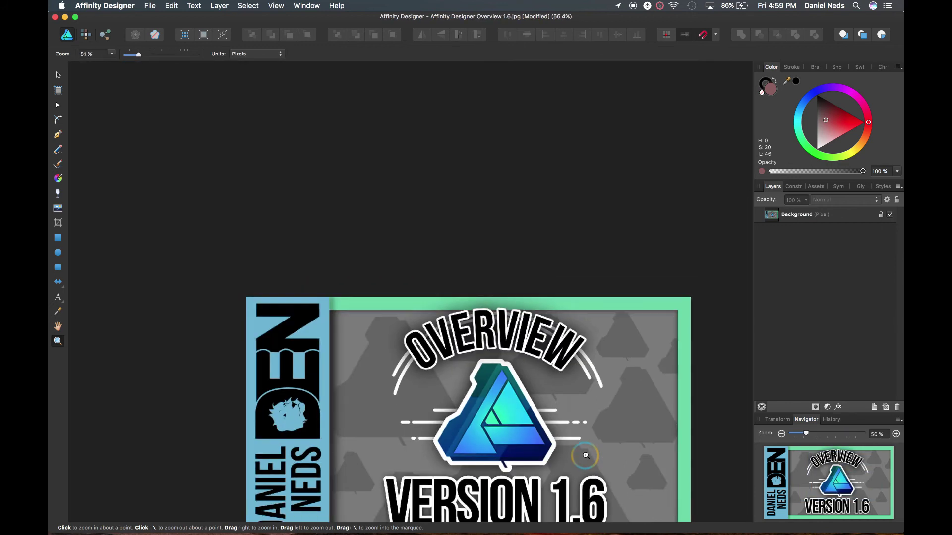
- Toggle the interface off and on with Tab and scroll-zoom the thumbnail to 61%
scroll(585, 455, "down", 5)
scroll(585, 454, "right", 4)
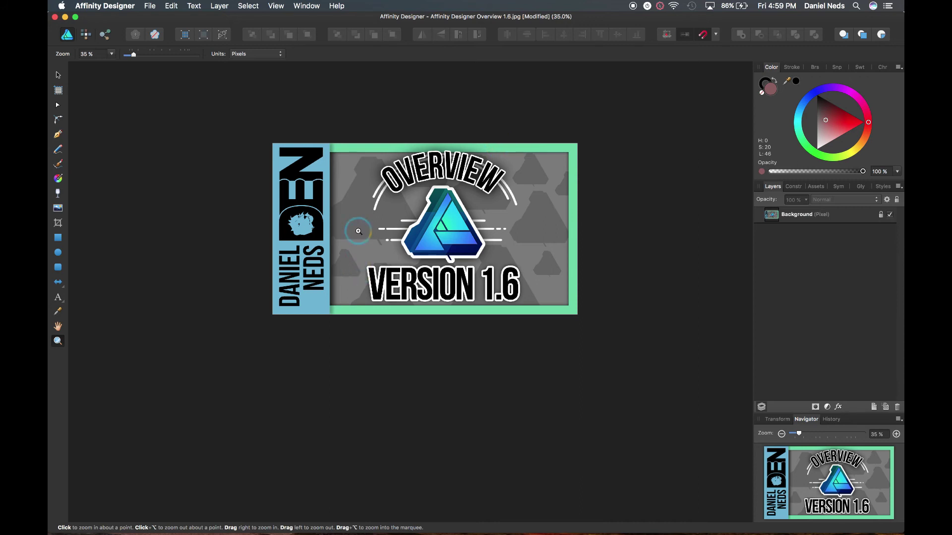
key("Tab")
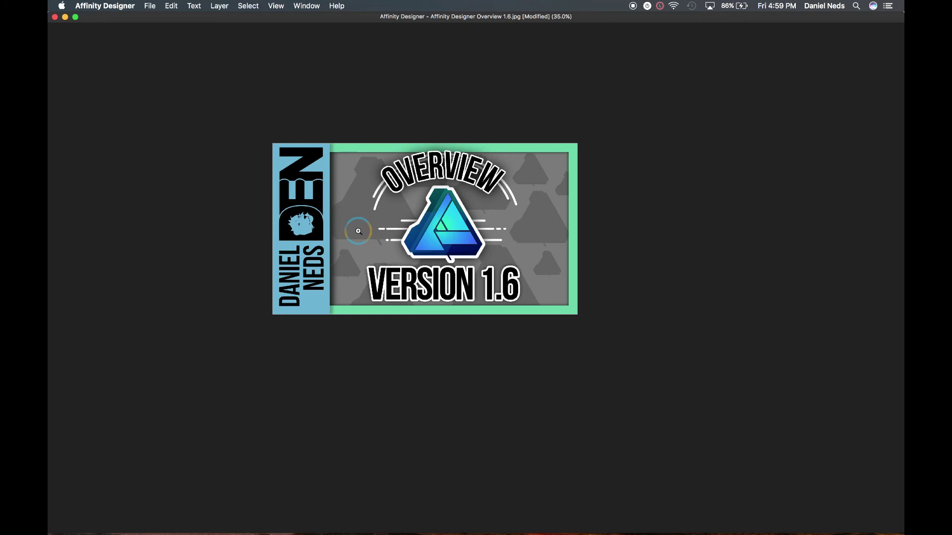
key("Tab")
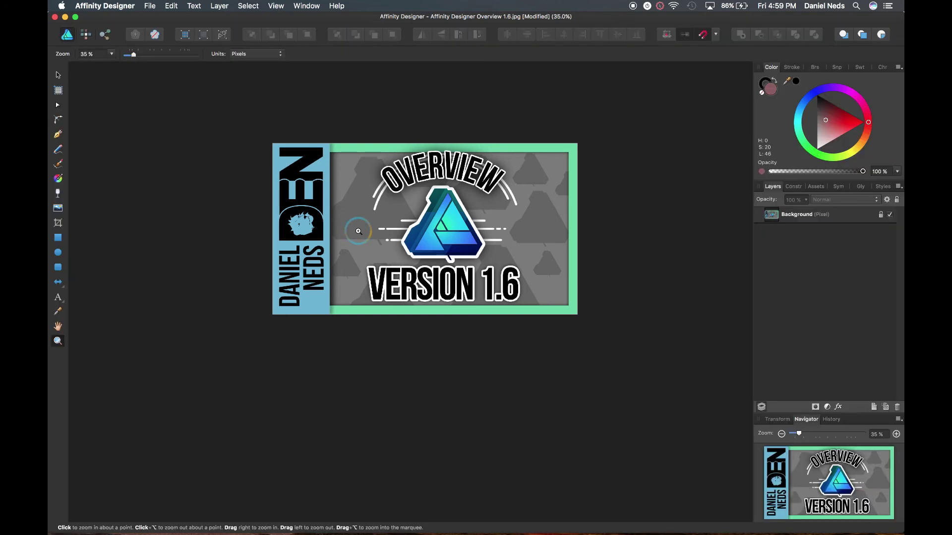
scroll(419, 240, "up", 3)
scroll(419, 239, "down", 3)
scroll(419, 240, "up", 3)
scroll(418, 239, "up", 3)
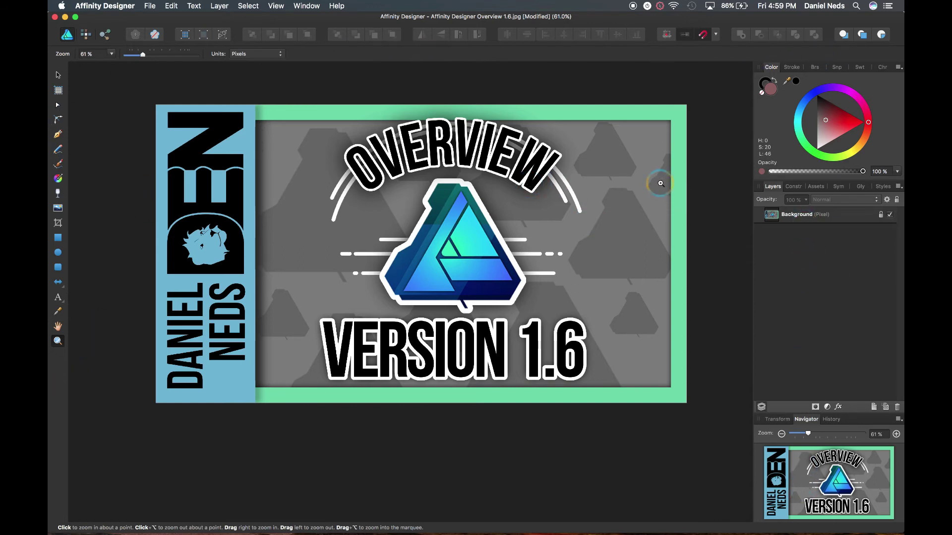
- Hide the interface with Tab to view the canvas alone, then restore the toolbars and panels
key("Tab")
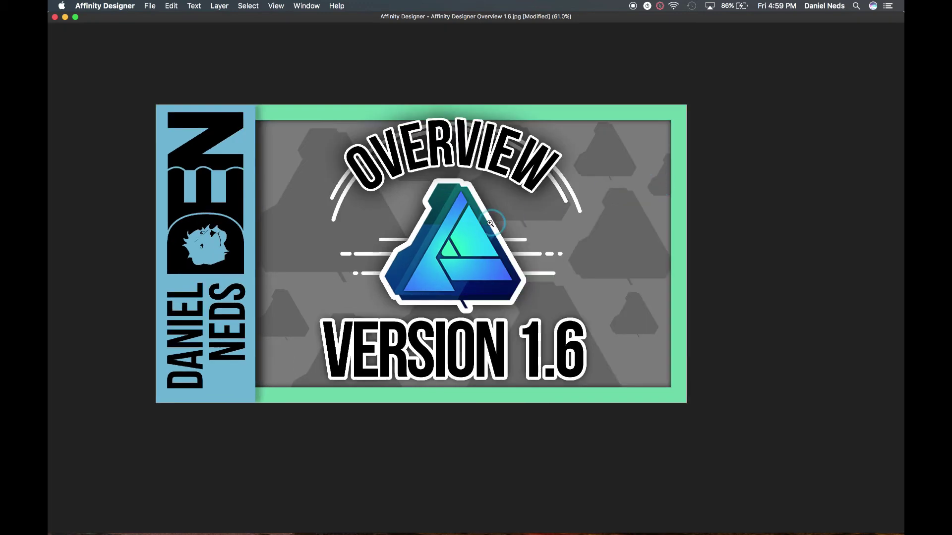
scroll(490, 223, "up", 8)
scroll(490, 223, "down", 6)
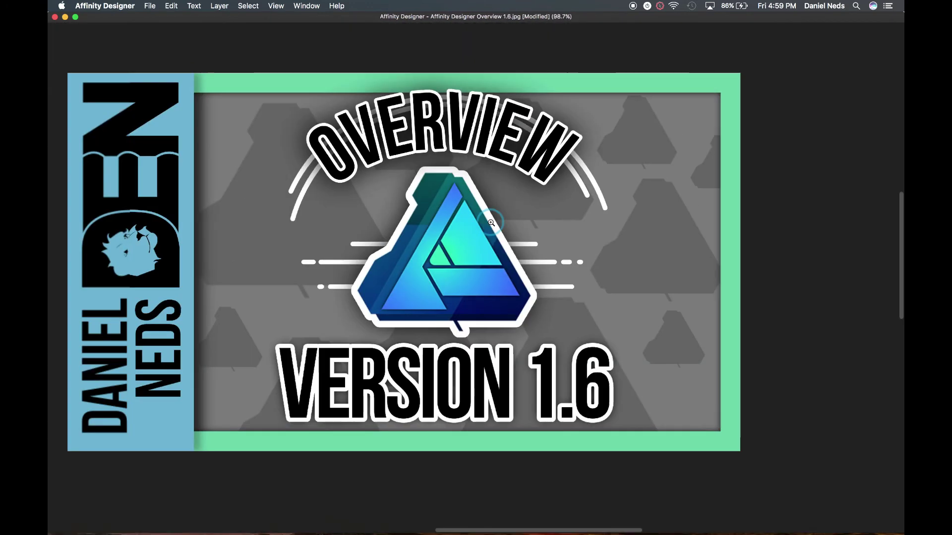
scroll(491, 223, "down", 6)
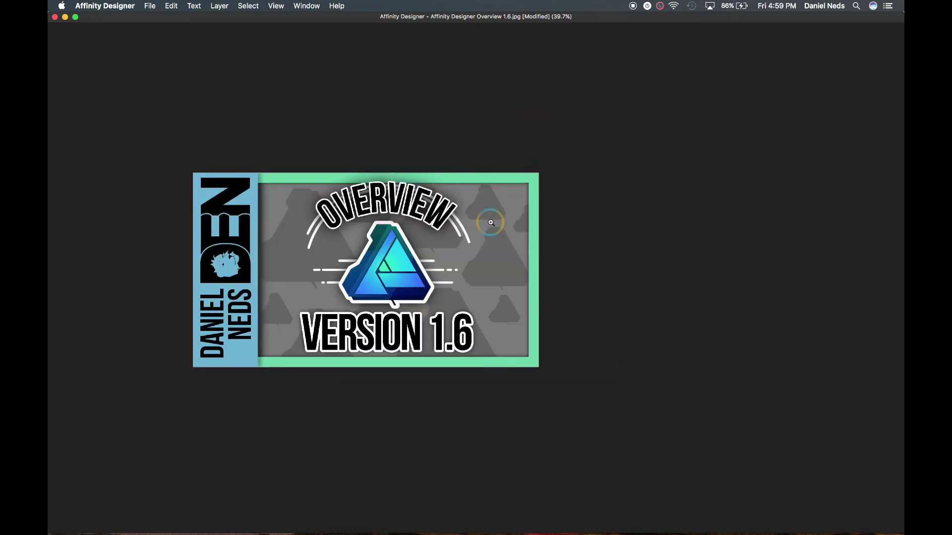
scroll(491, 223, "up", 5)
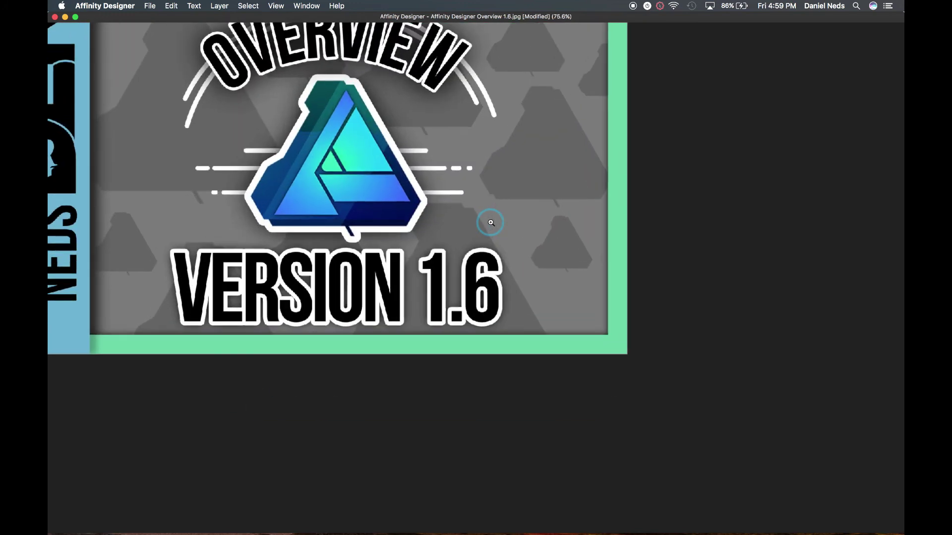
scroll(491, 223, "down", 2)
scroll(491, 223, "up", 3)
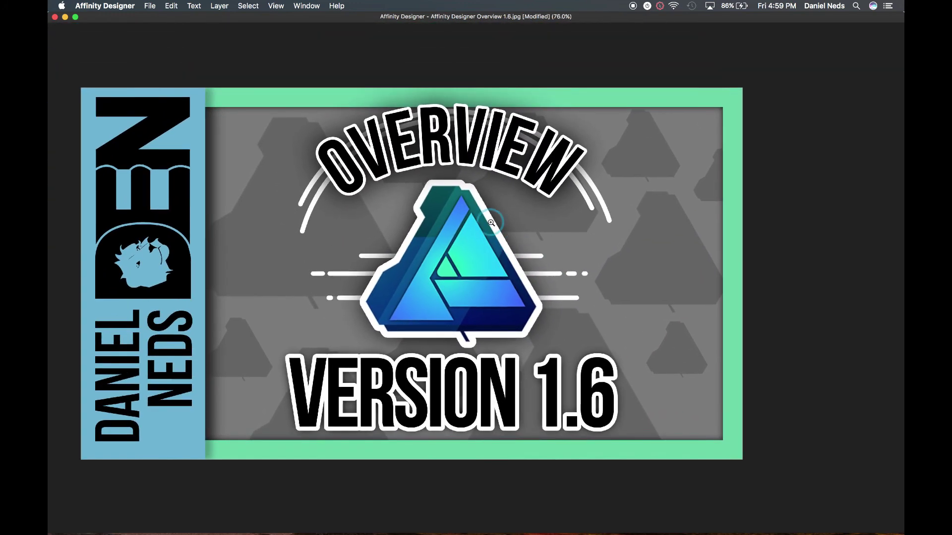
scroll(490, 223, "left", 2)
key("Tab")
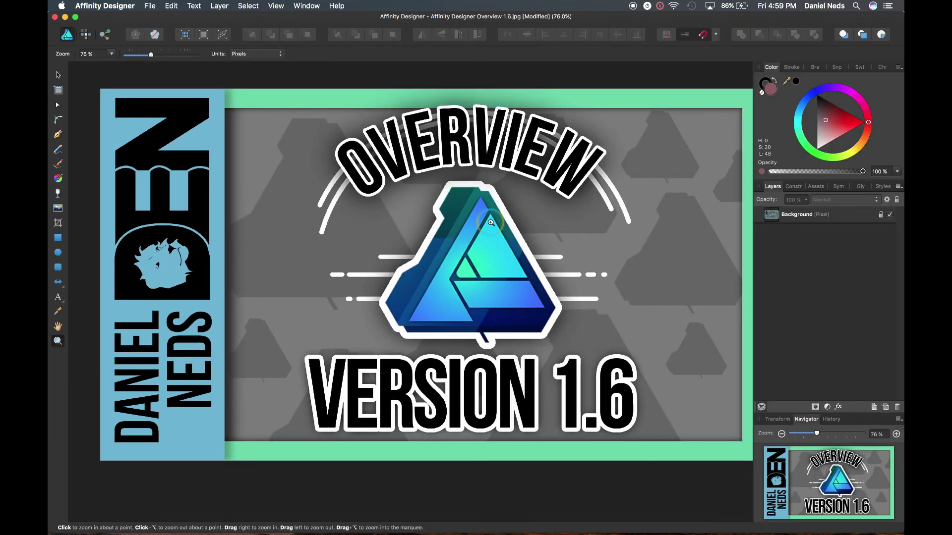
scroll(401, 233, "down", 2)
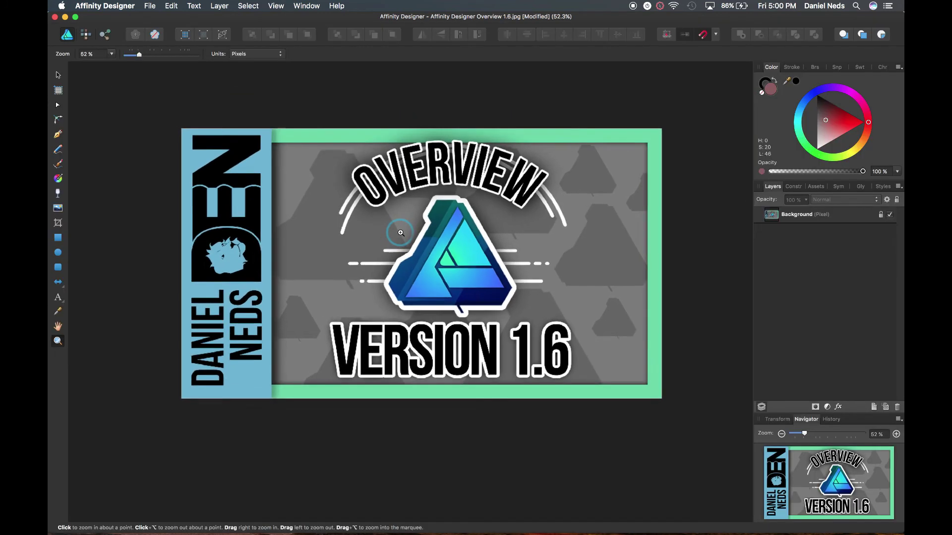
scroll(399, 230, "down", 1)
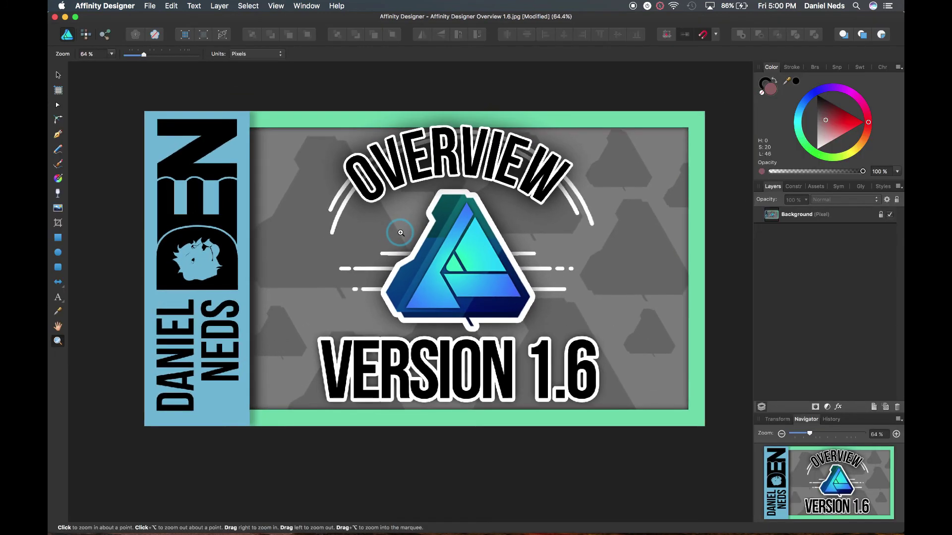
- Start a New Document through File > New and open its Color Format list
left_click(151, 6)
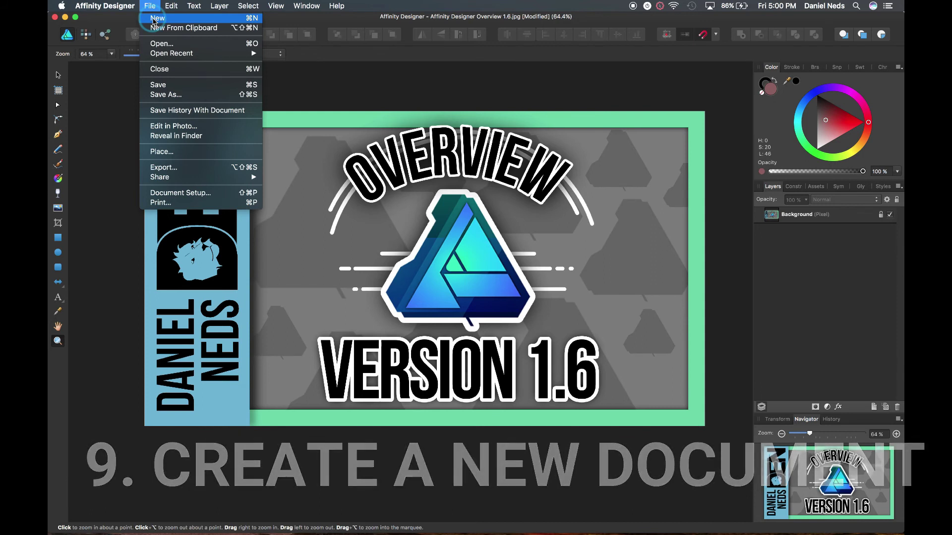
left_click(154, 20)
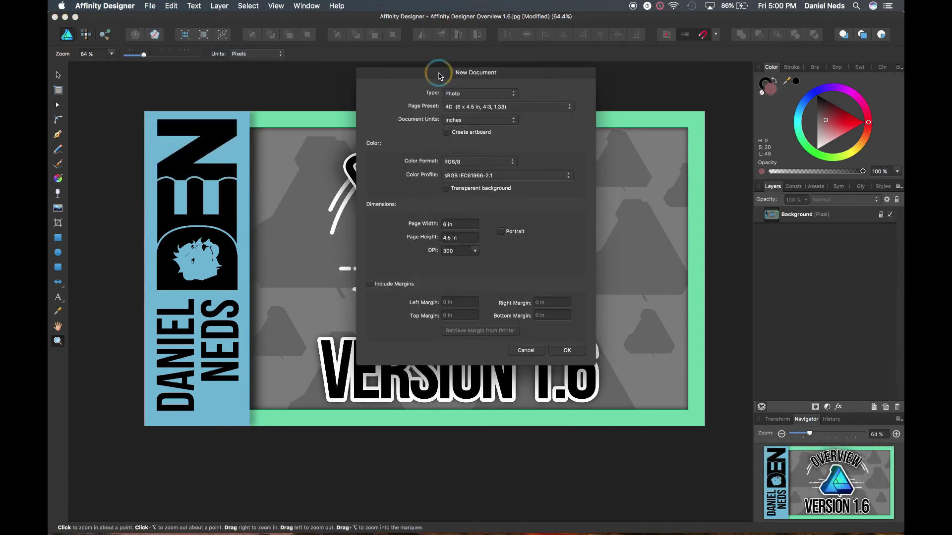
left_click_drag(439, 73, 436, 68)
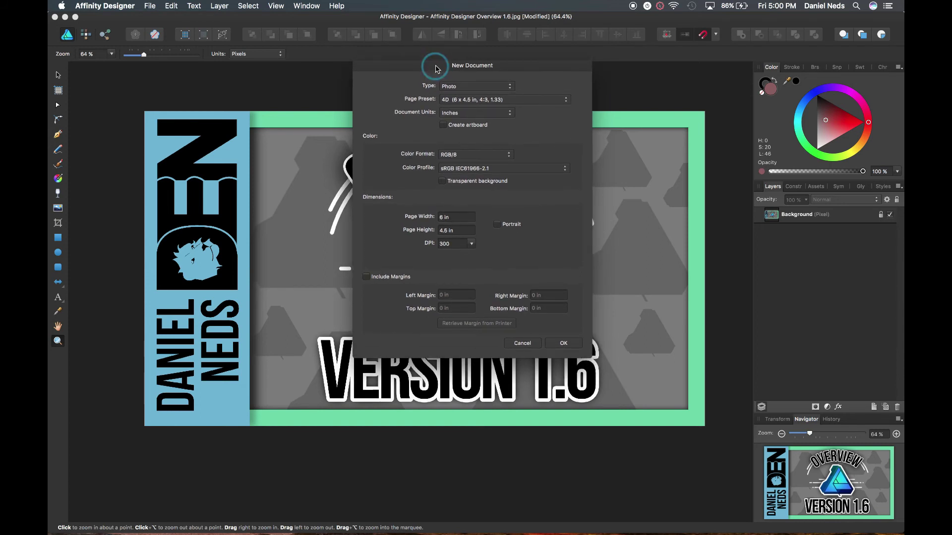
left_click(451, 231)
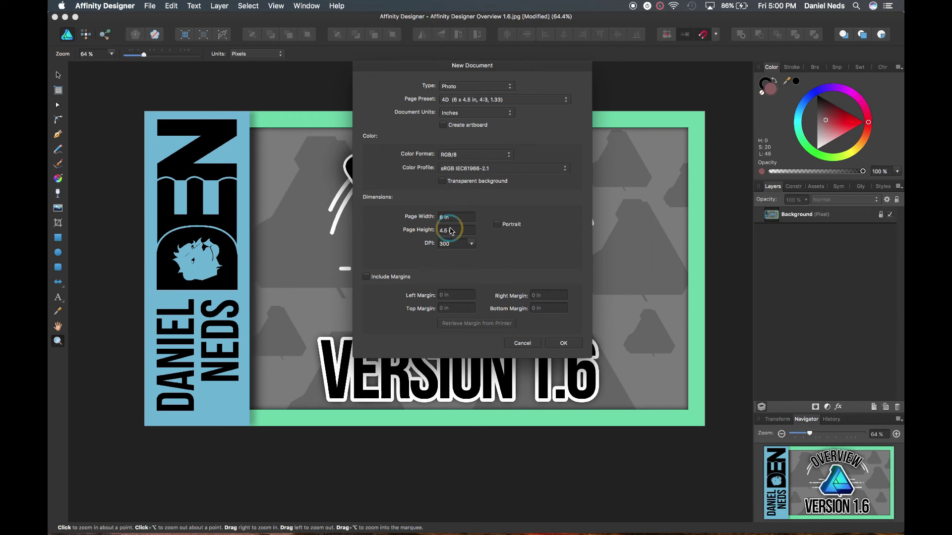
left_click(435, 248)
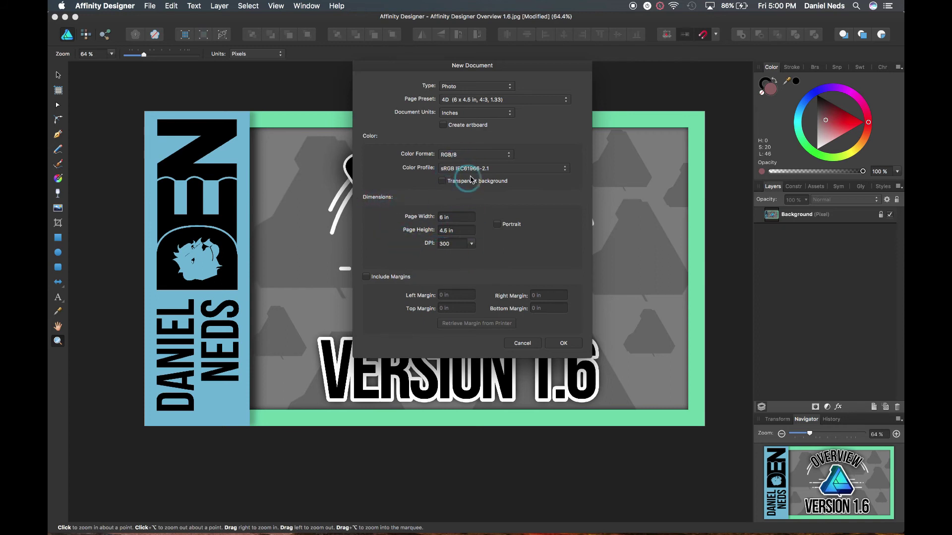
- Set the 6 × 4.5 in, 300 DPI document to CMYK/8 with portrait orientation and create it
left_click(469, 155)
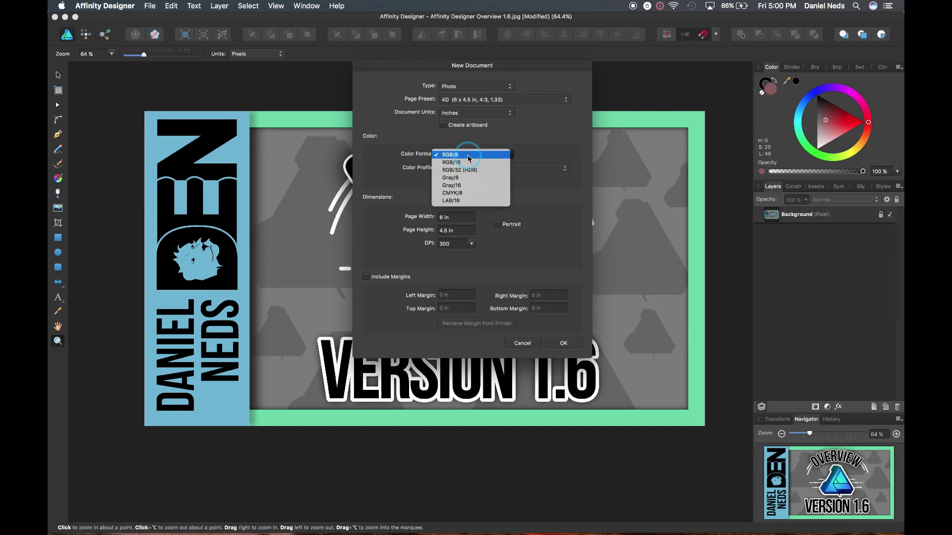
left_click(463, 194)
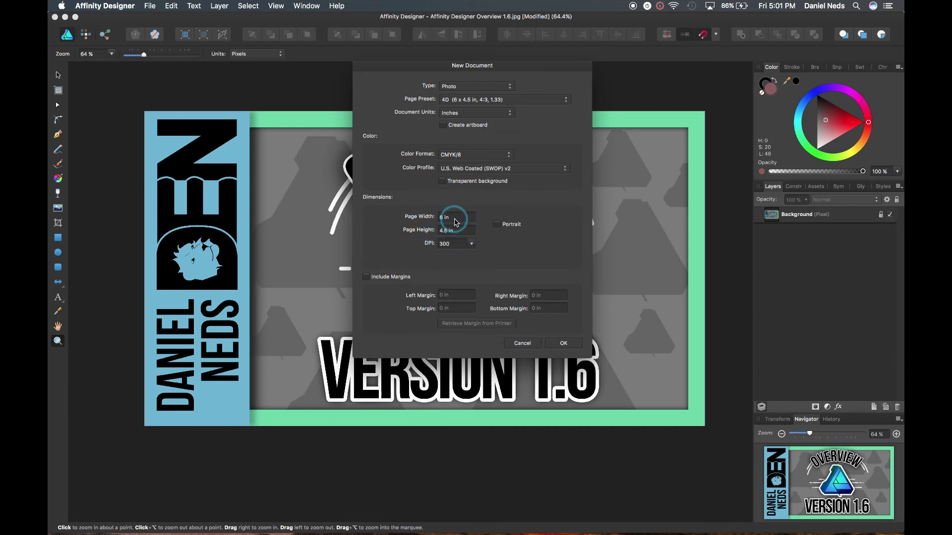
left_click(497, 224)
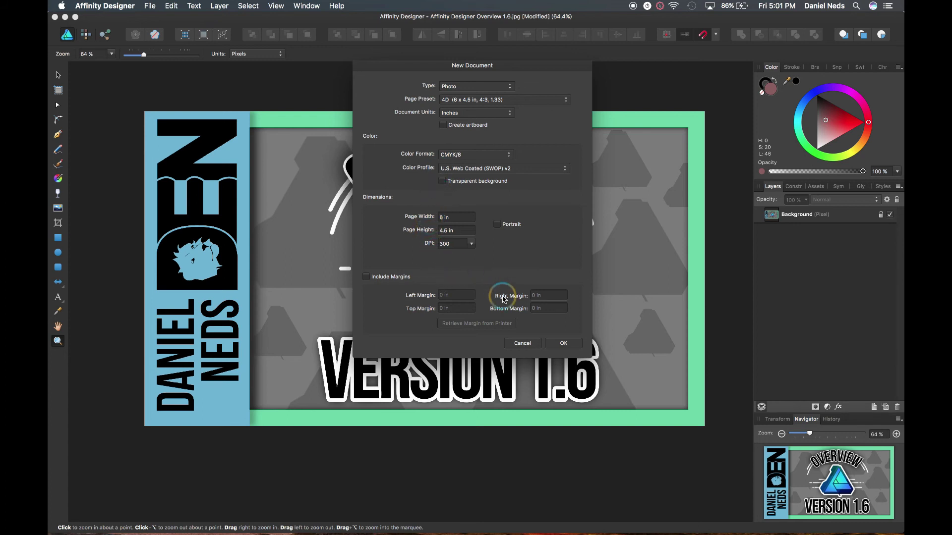
left_click(562, 343)
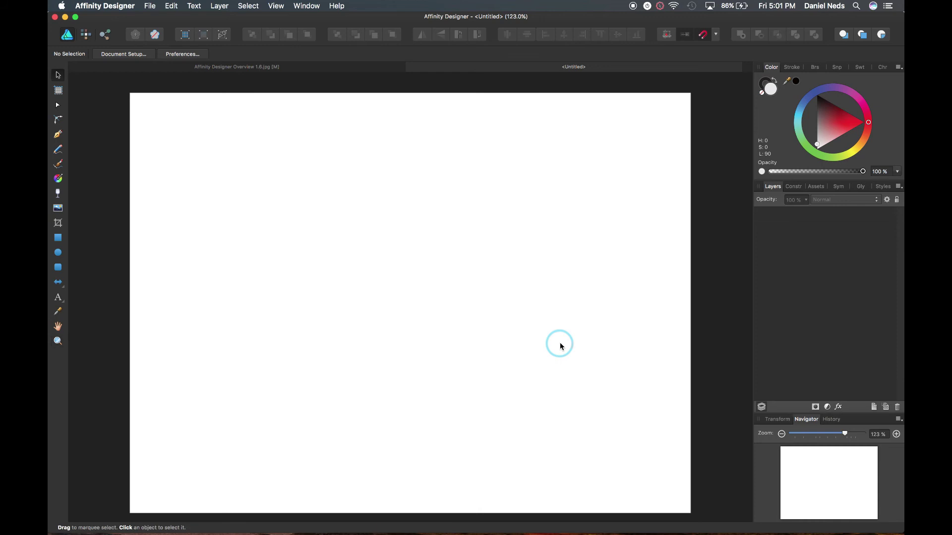
- Fit the page in view and drag the Affinity Designer logo from the Assets panel onto it
scroll(446, 332, "down", 5)
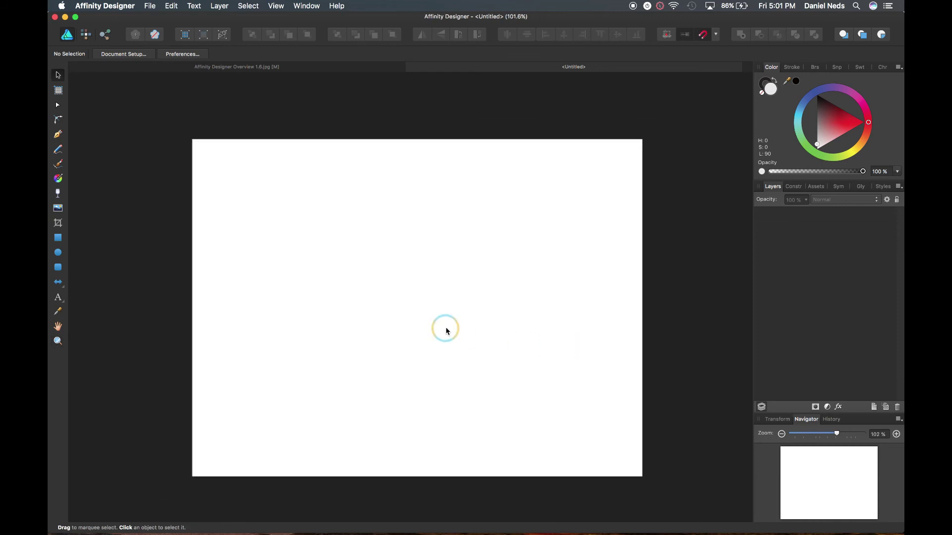
key("super+0")
scroll(446, 331, "down", 3)
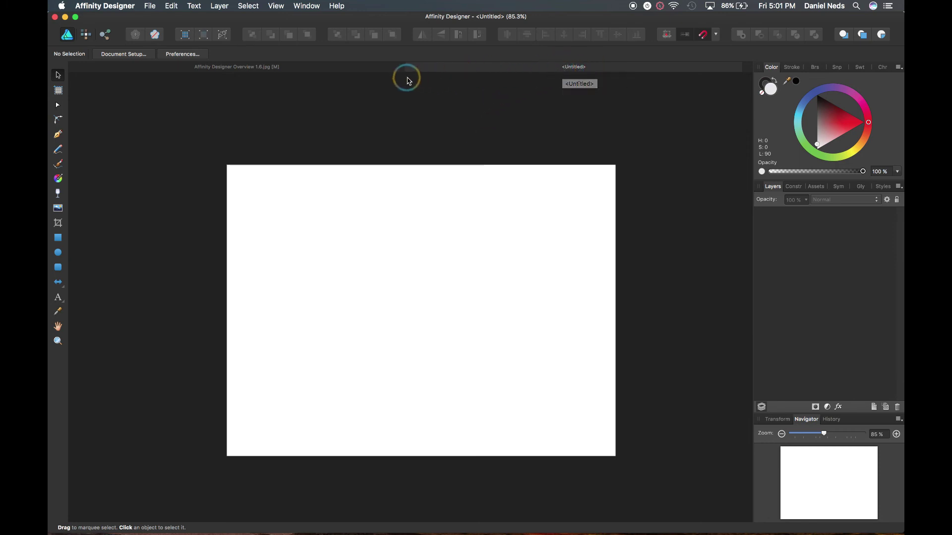
scroll(407, 145, "up", 3)
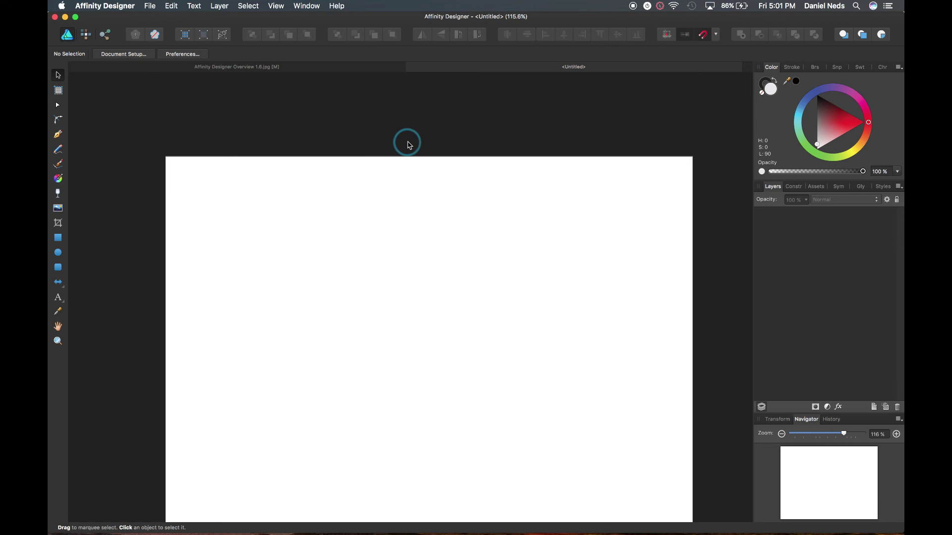
scroll(442, 151, "down", 1)
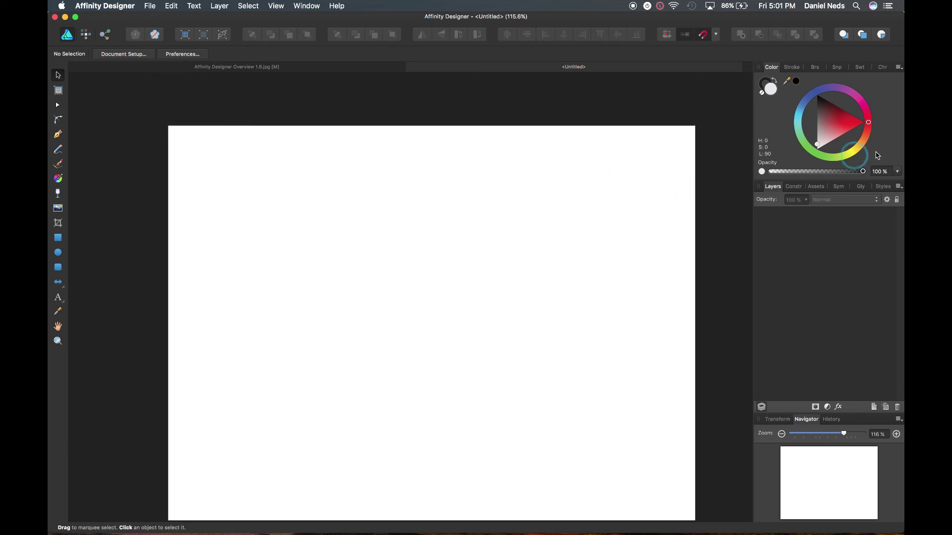
left_click(818, 187)
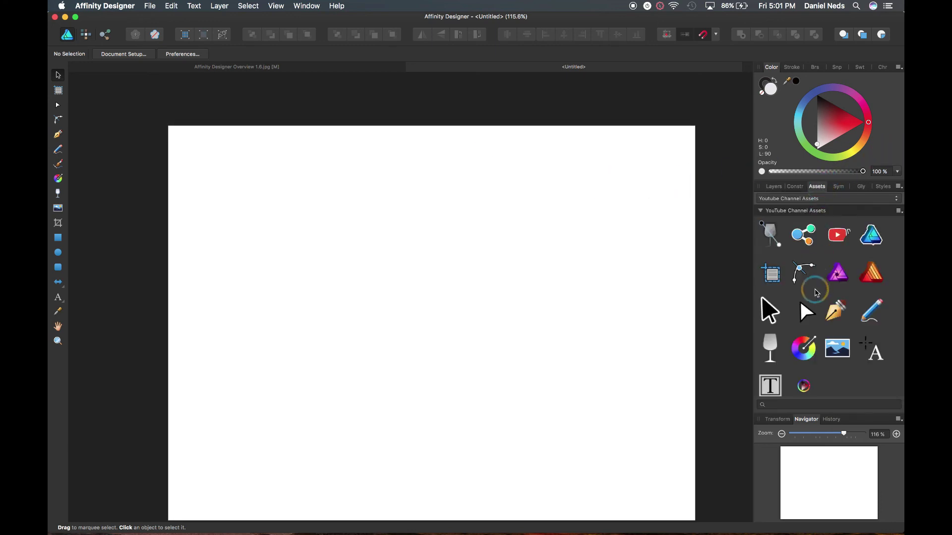
scroll(815, 292, "down", 1)
scroll(814, 292, "up", 1)
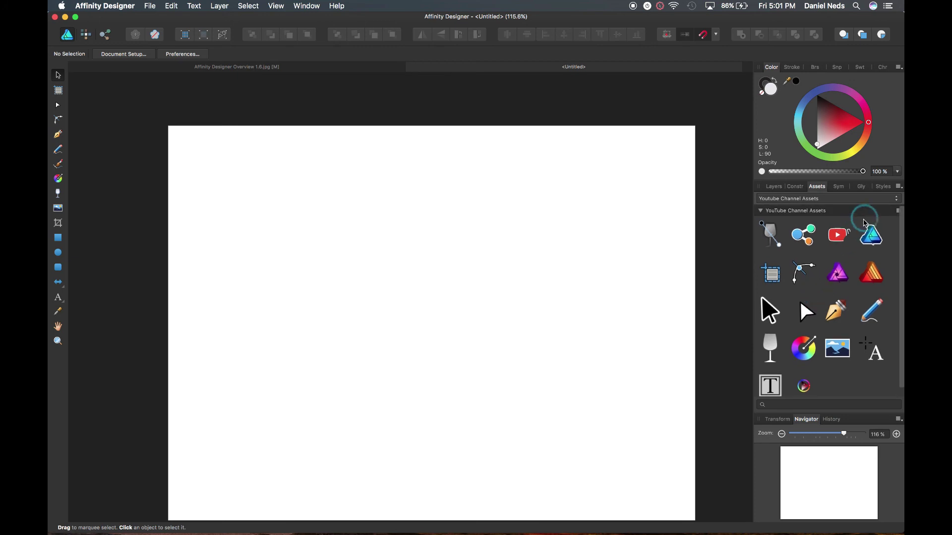
left_click_drag(864, 244, 356, 312)
left_click(772, 187)
scroll(614, 332, "down", 1)
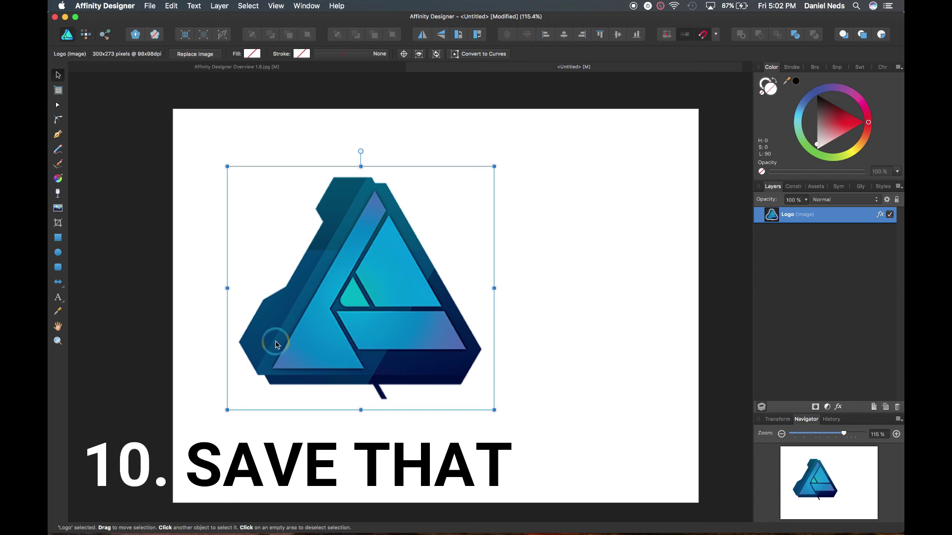
- Save the new document to the Desktop as 'Affinity Designer Logo'
left_click(150, 6)
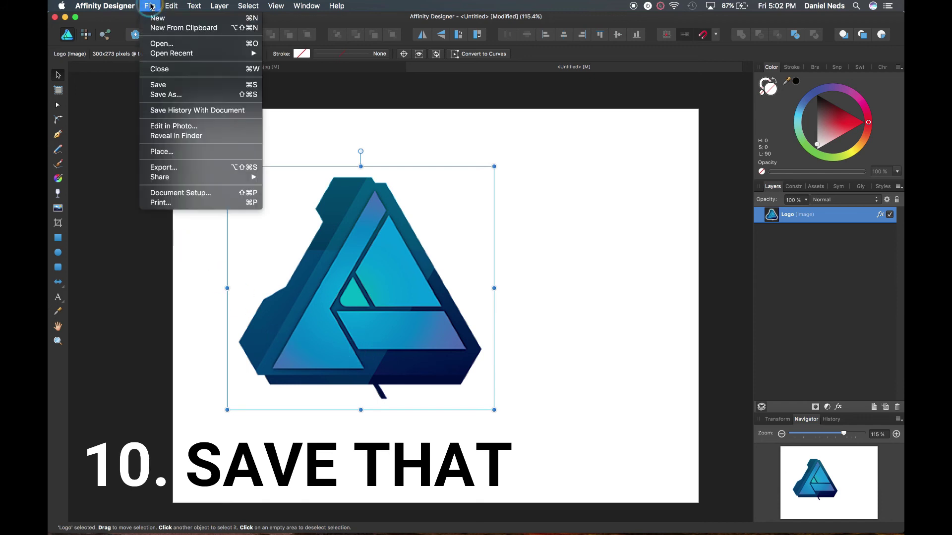
left_click(169, 84)
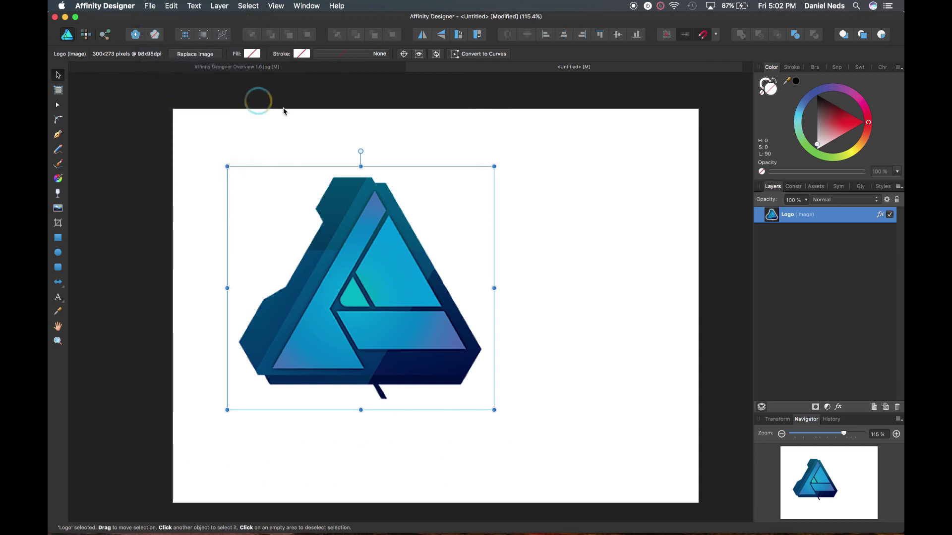
double_click(464, 111)
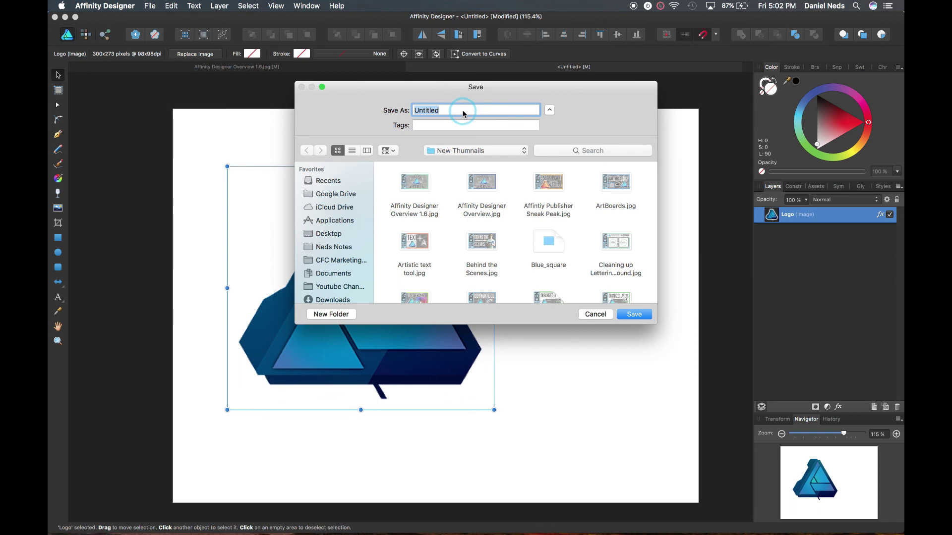
key("BackSpace")
type("Affinity Designer Logo")
left_click(329, 233)
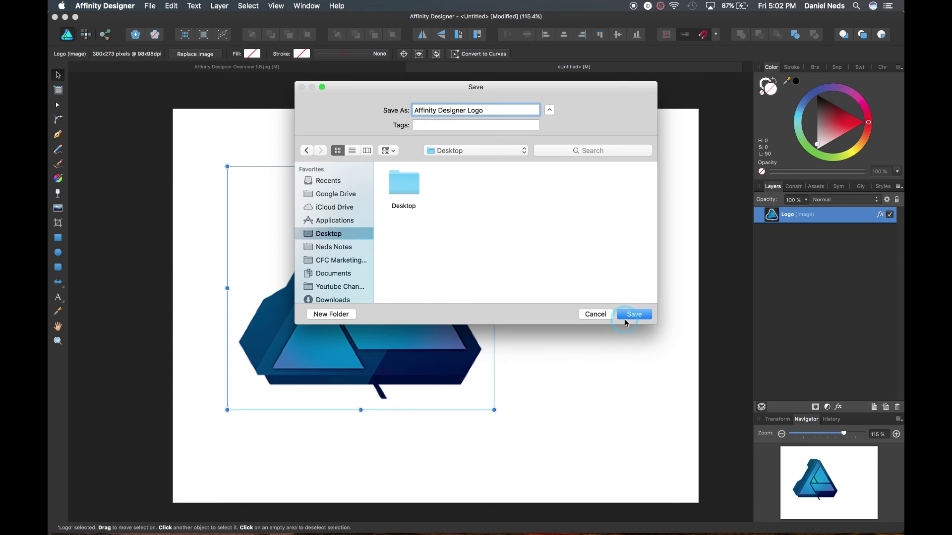
scroll(356, 205, "down", 2)
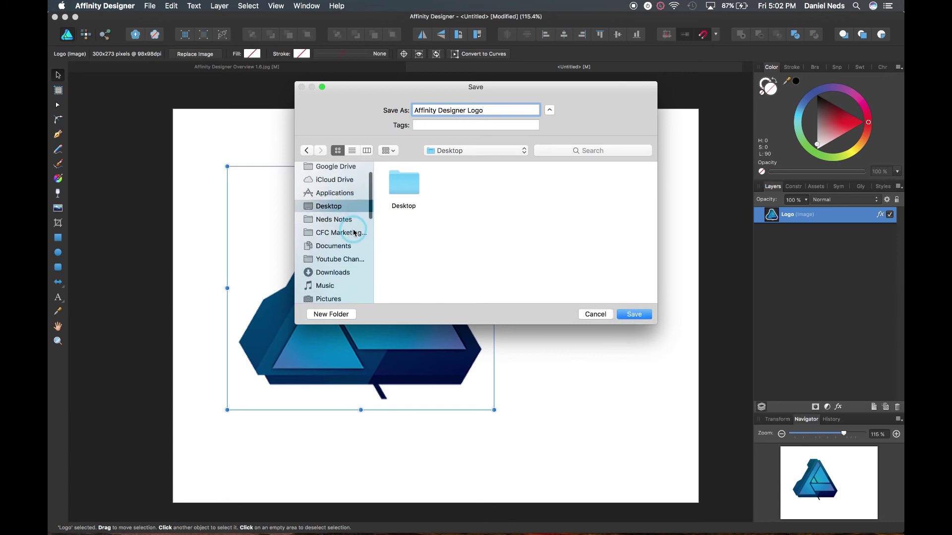
scroll(356, 205, "up", 2)
left_click(635, 314)
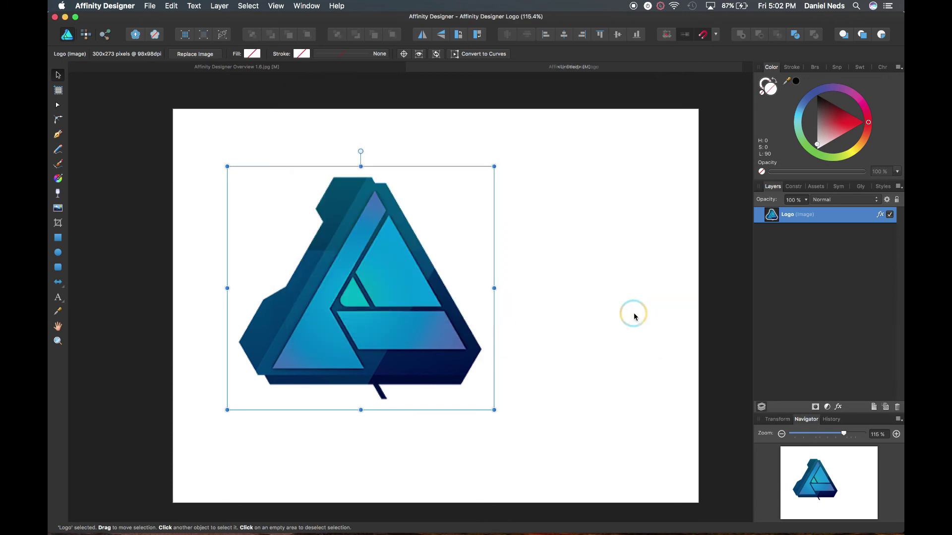
- Close the logo document and reopen the saved Affinity Designer Logo file from the Desktop
right_click(635, 316)
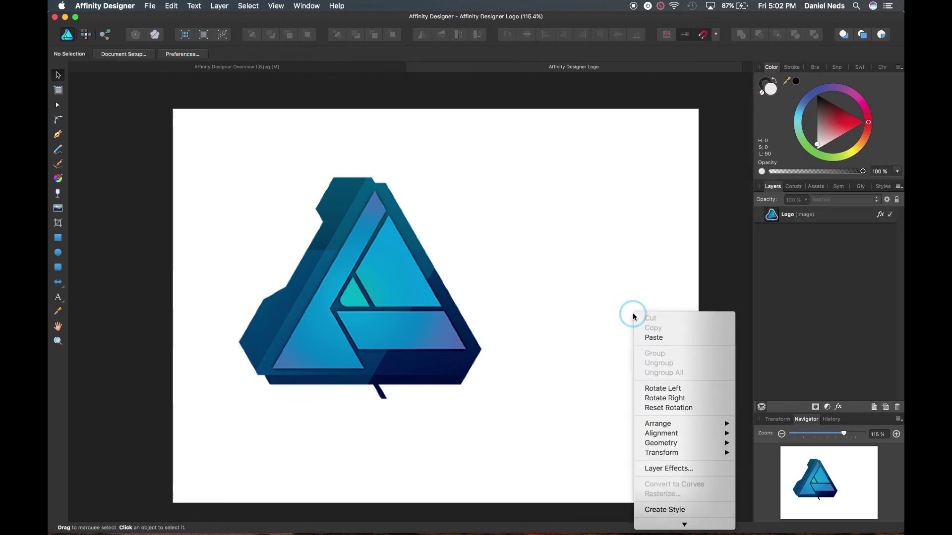
left_click(704, 242)
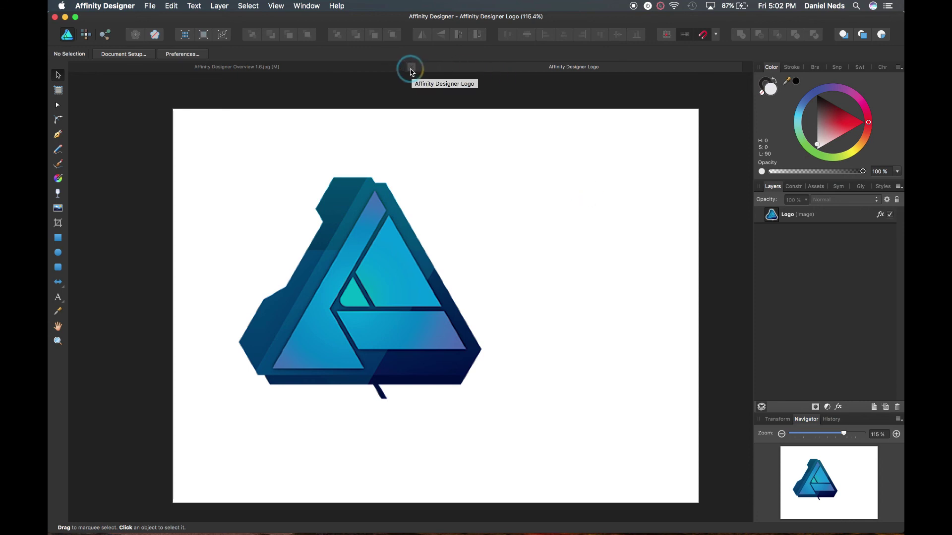
left_click(411, 67)
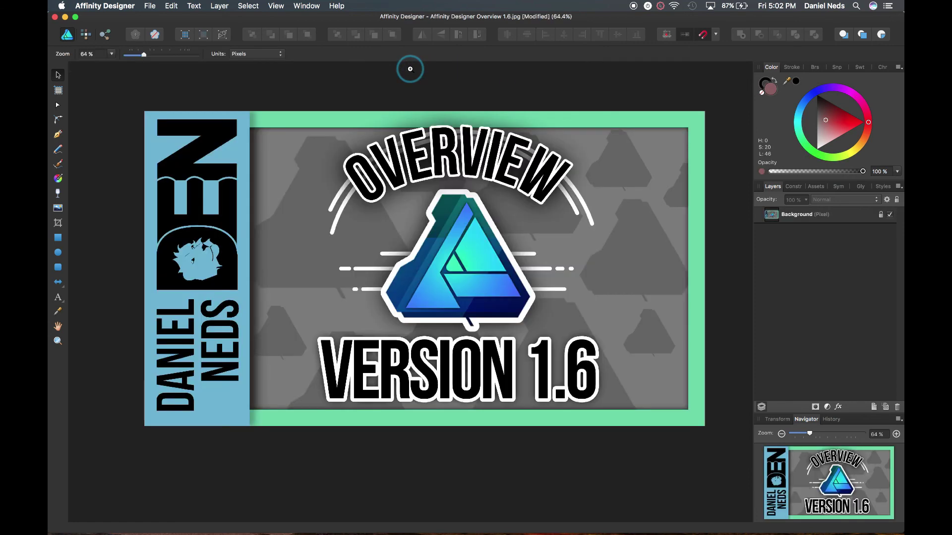
key("z")
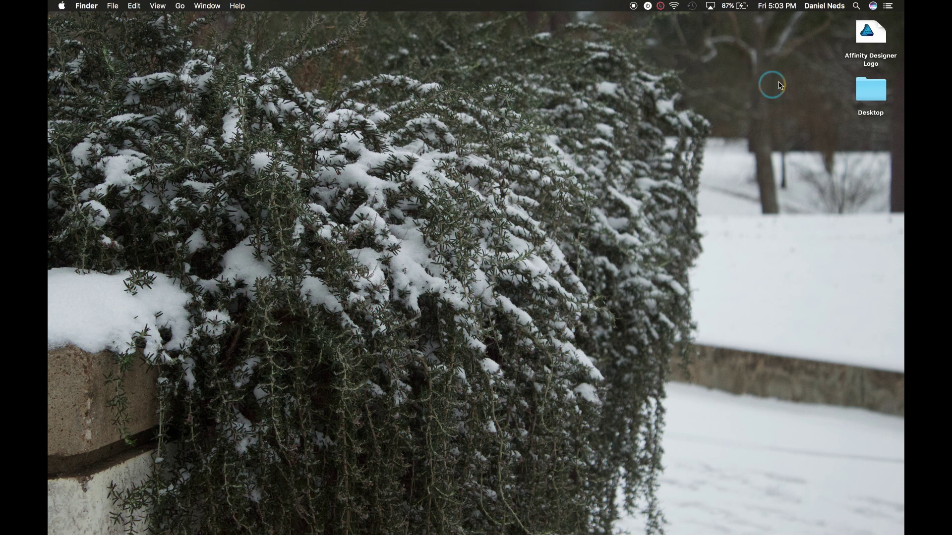
double_click(869, 39)
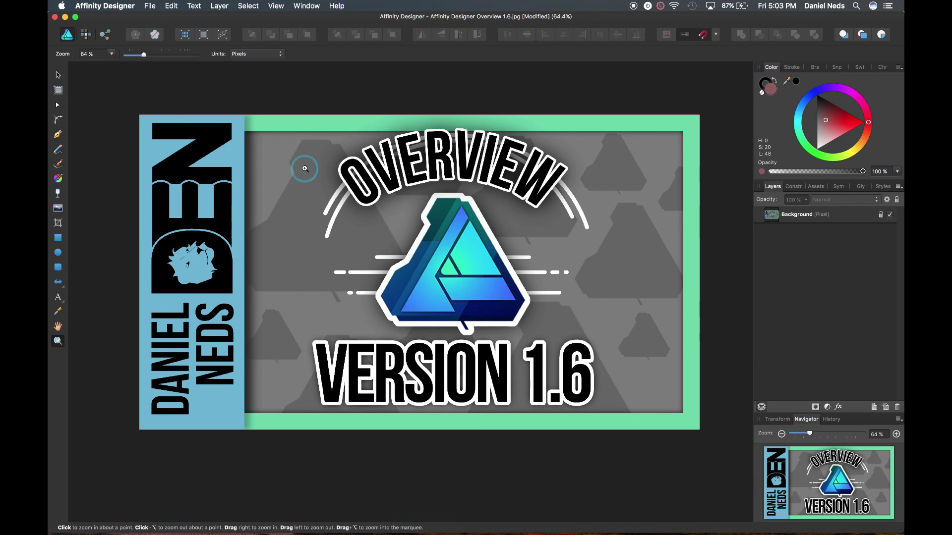
- Set up a best-quality JPEG export of the thumbnail at 3413 × 1920 px
left_click(157, 5)
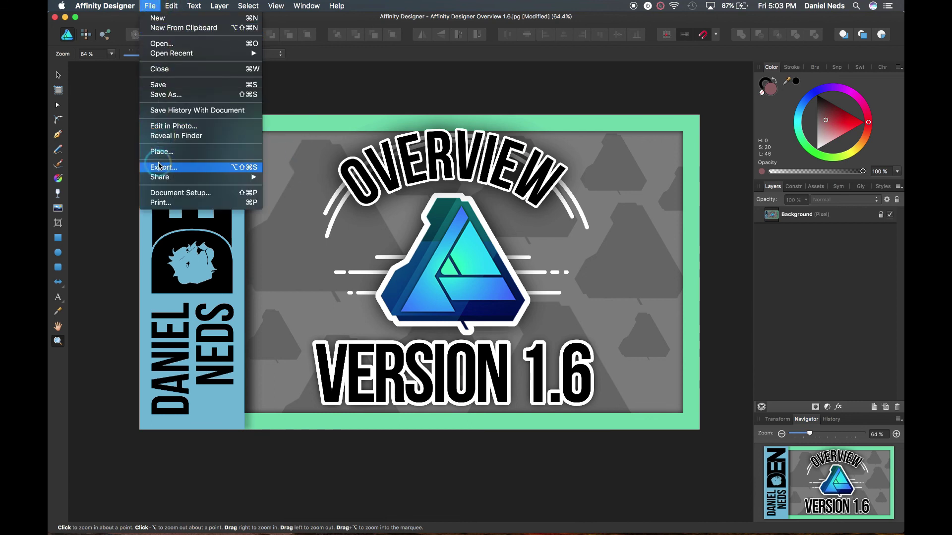
left_click(176, 168)
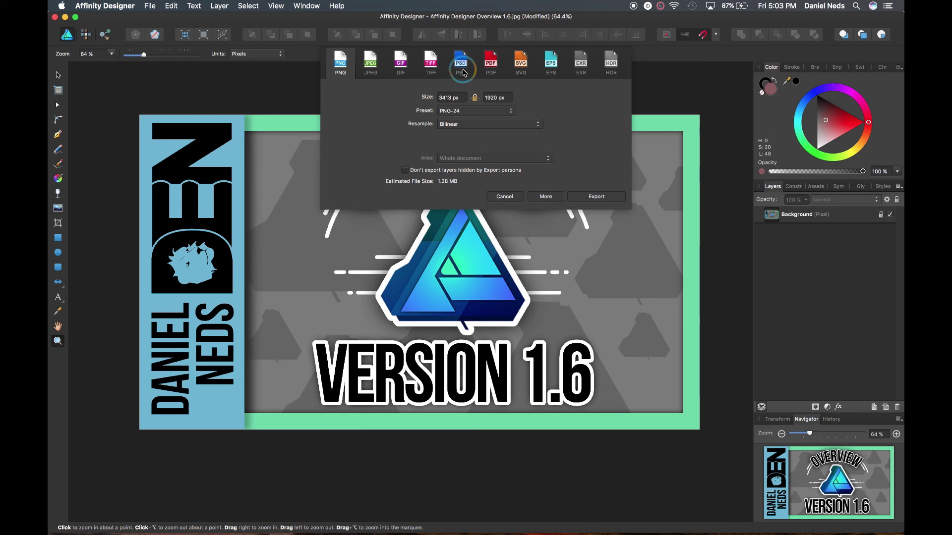
left_click(542, 196)
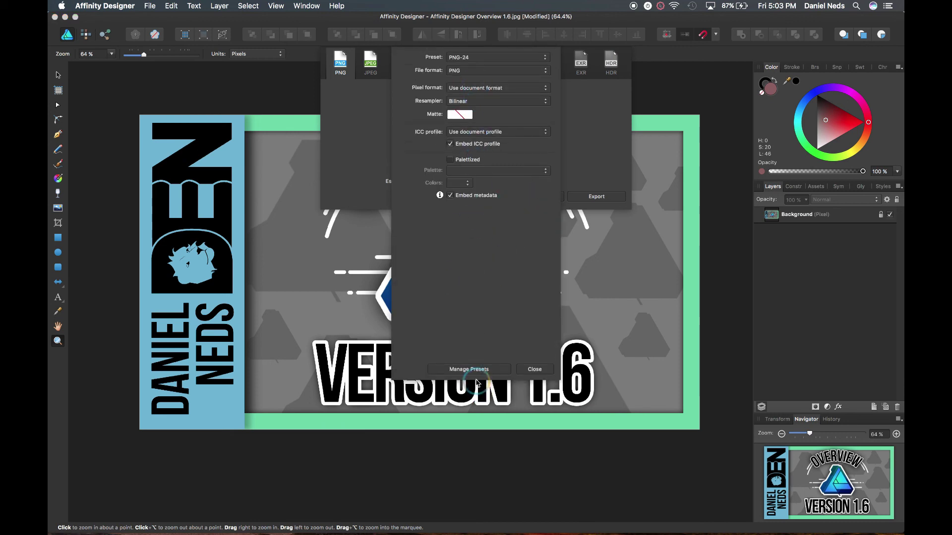
left_click(534, 369)
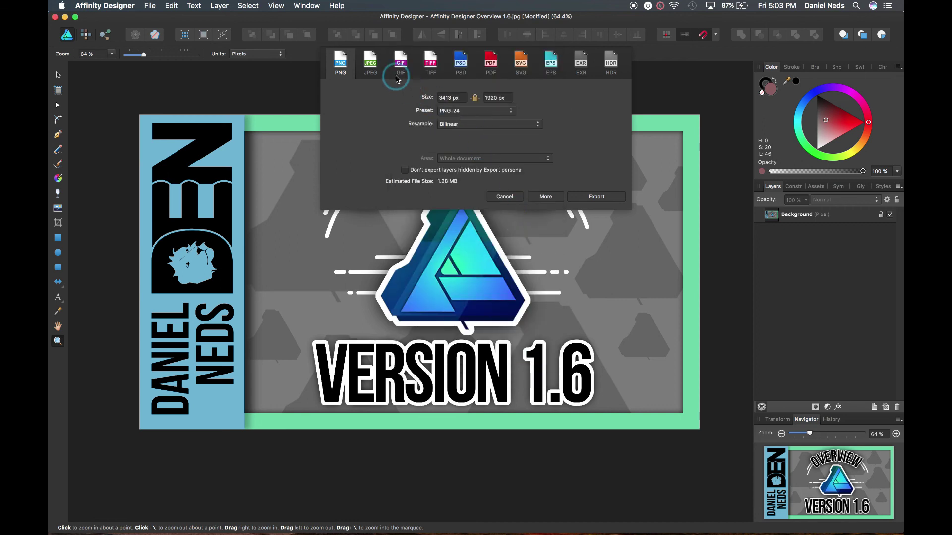
left_click(375, 64)
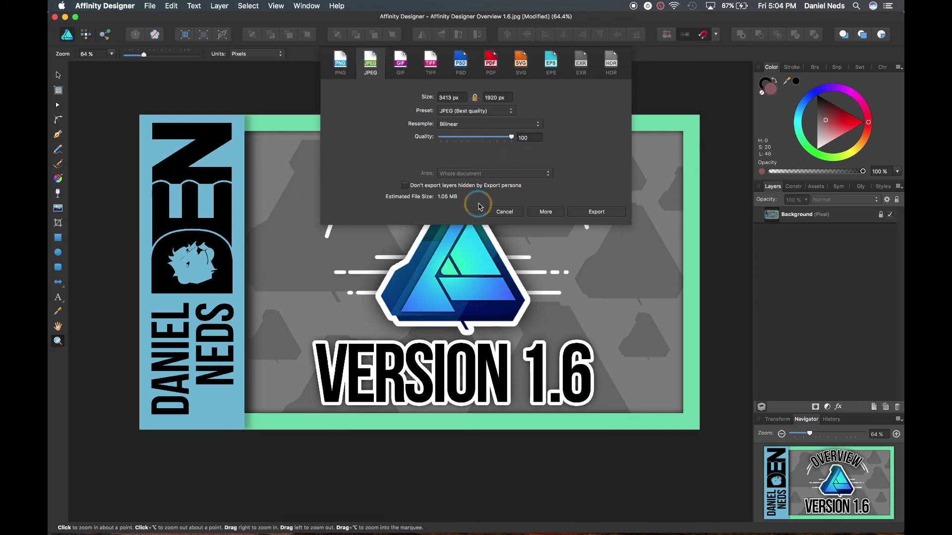
- Save the JPEG to the Desktop as 'Affinity Designer Overview 1.6'
left_click(596, 212)
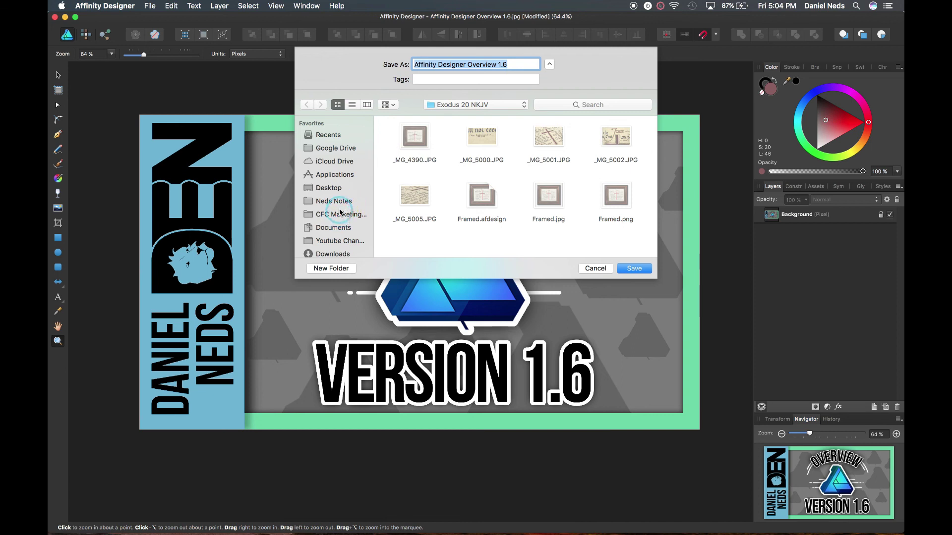
left_click(336, 190)
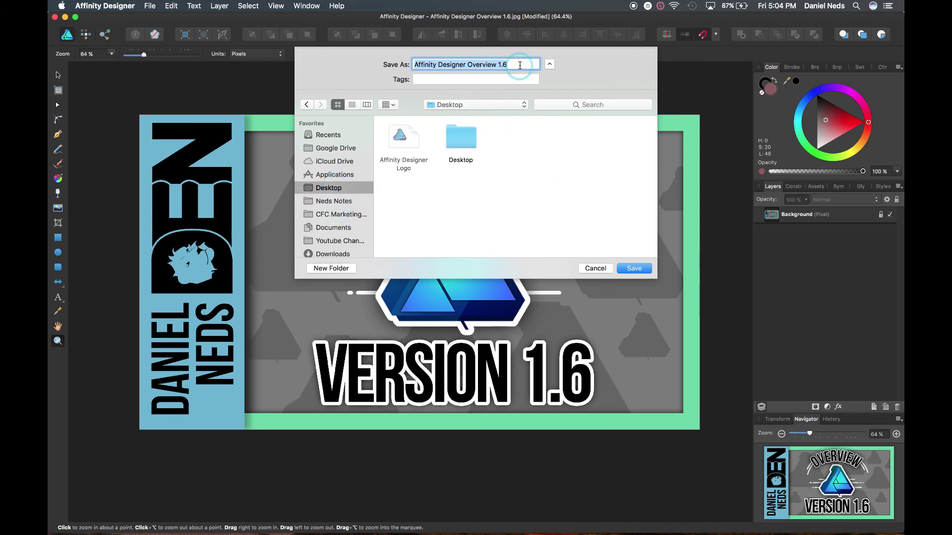
key("Right")
left_click(632, 274)
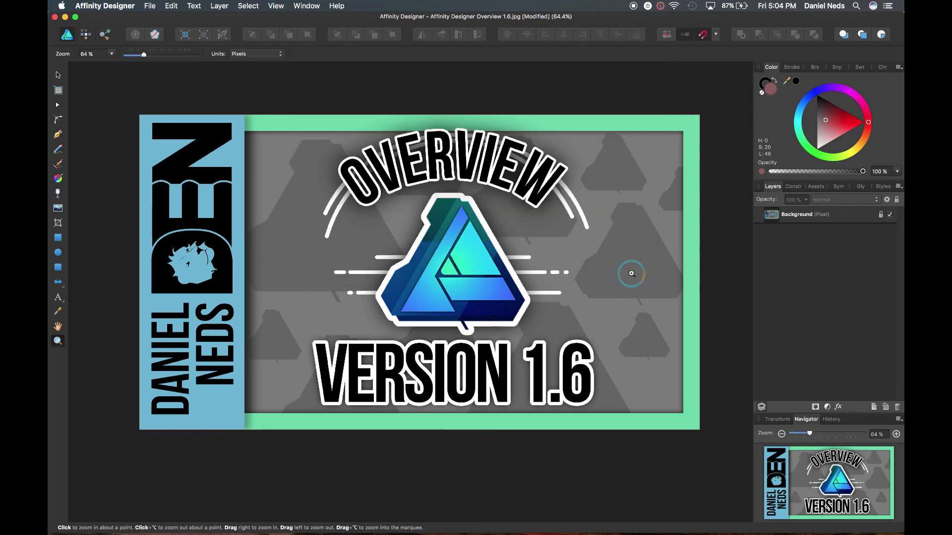
left_click(390, 175)
left_click_drag(391, 174, 182, 386)
key("v")
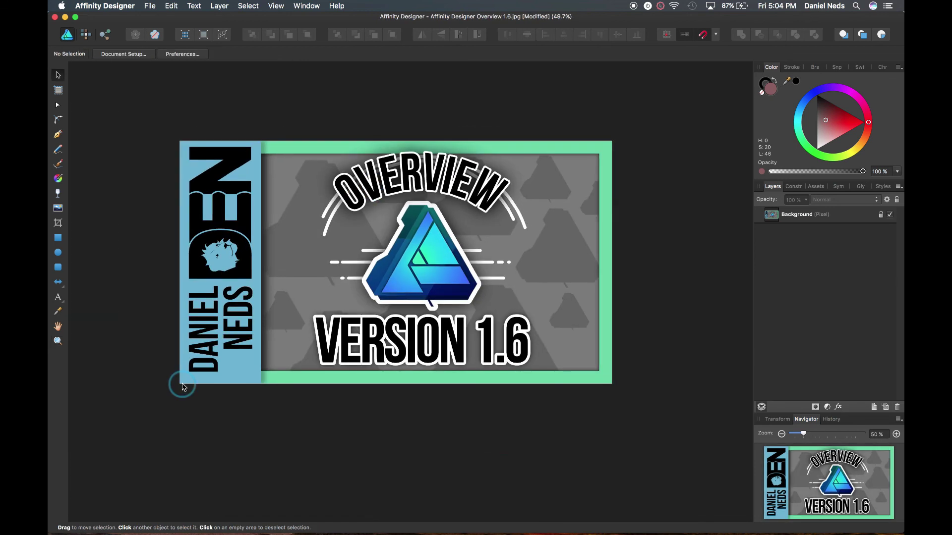